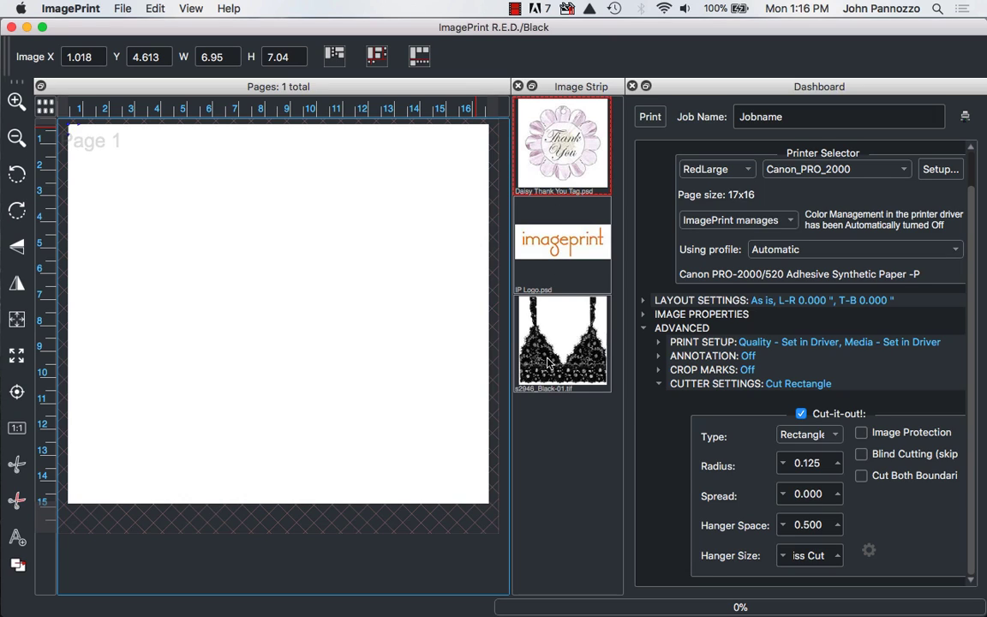
- Place the Daisy Thank You tag on Page 1 at 12.00 × 12.00 inches
{"action": "mouse_move", "coordinate": [549, 362]}
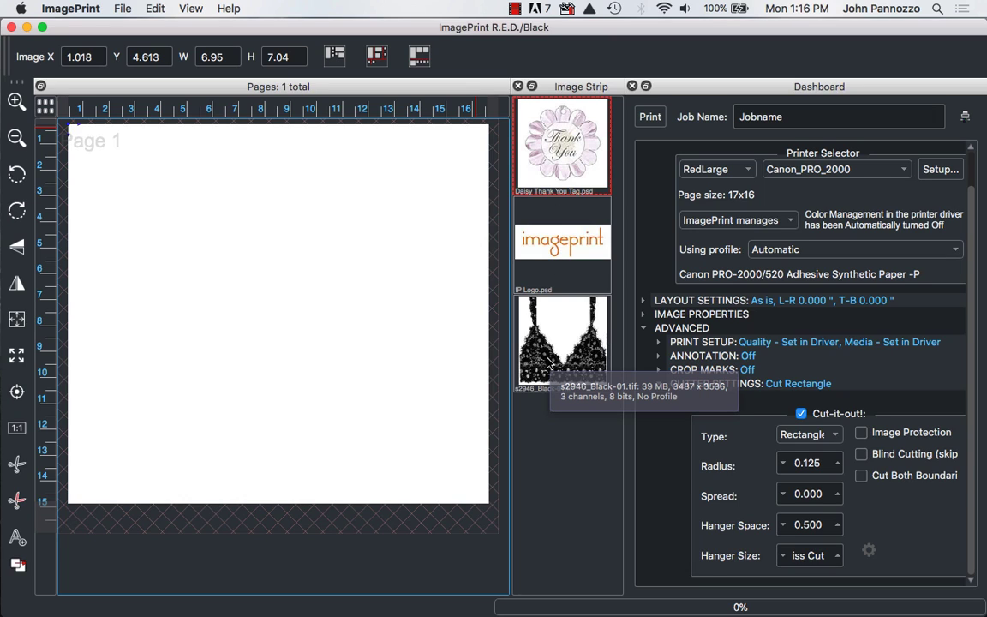
{"action": "left_click_drag", "start_coordinate": [568, 157], "coordinate": [236, 211]}
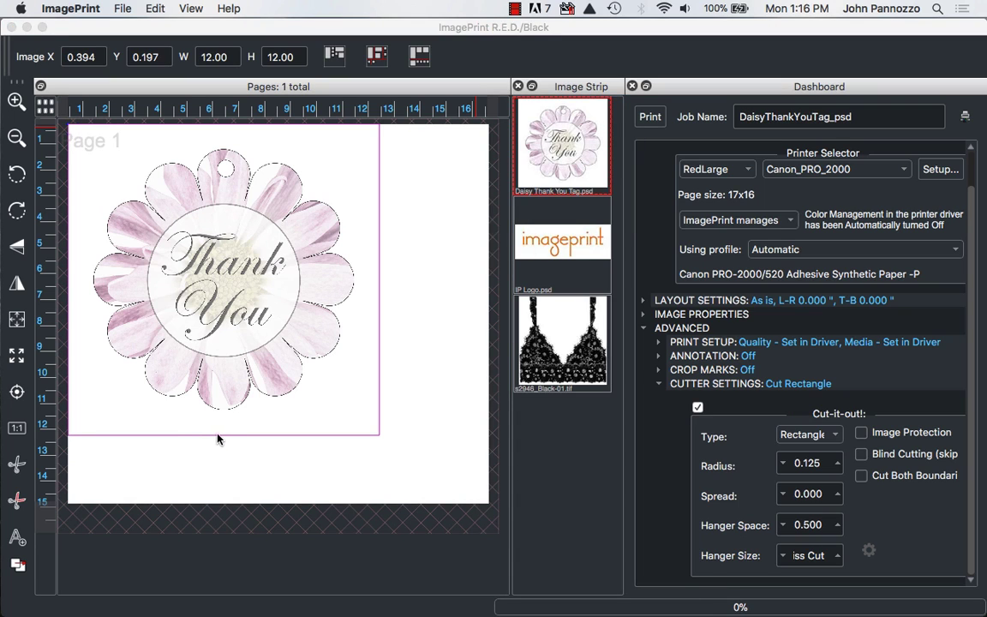
{"action": "left_click", "coordinate": [228, 315]}
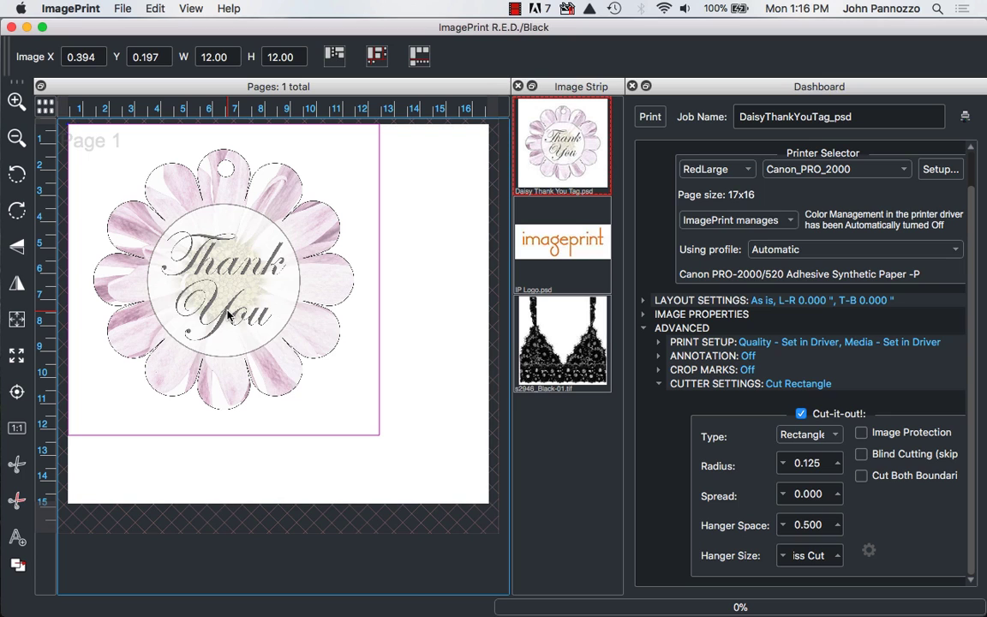
- Start contouring the tag and set its outline type to Wrap with Exclude Interiors on
{"action": "right_click", "coordinate": [228, 315]}
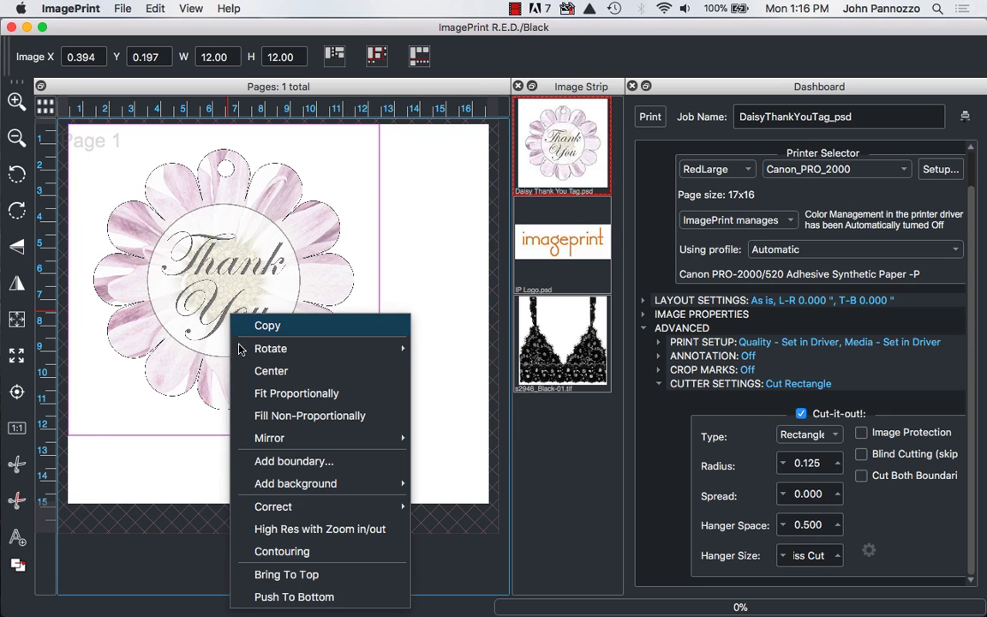
{"action": "left_click", "coordinate": [282, 552]}
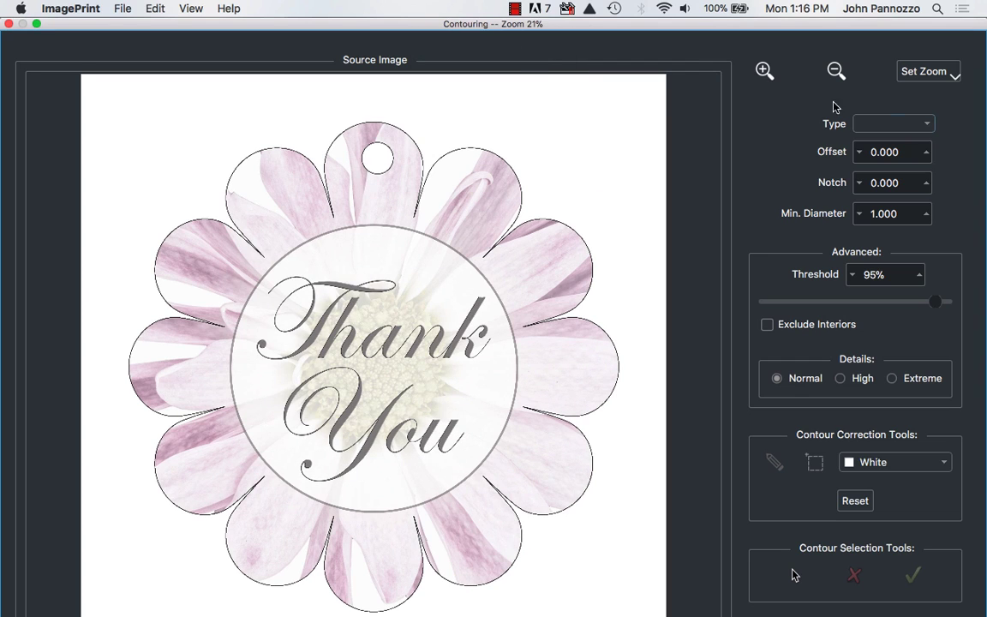
{"action": "left_click", "coordinate": [883, 124]}
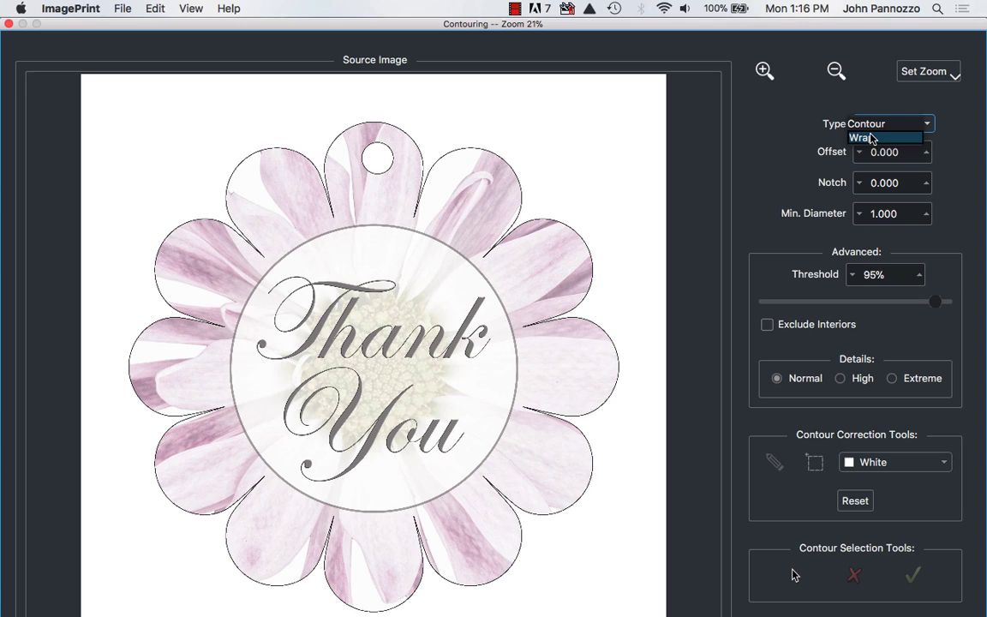
{"action": "left_click", "coordinate": [879, 127]}
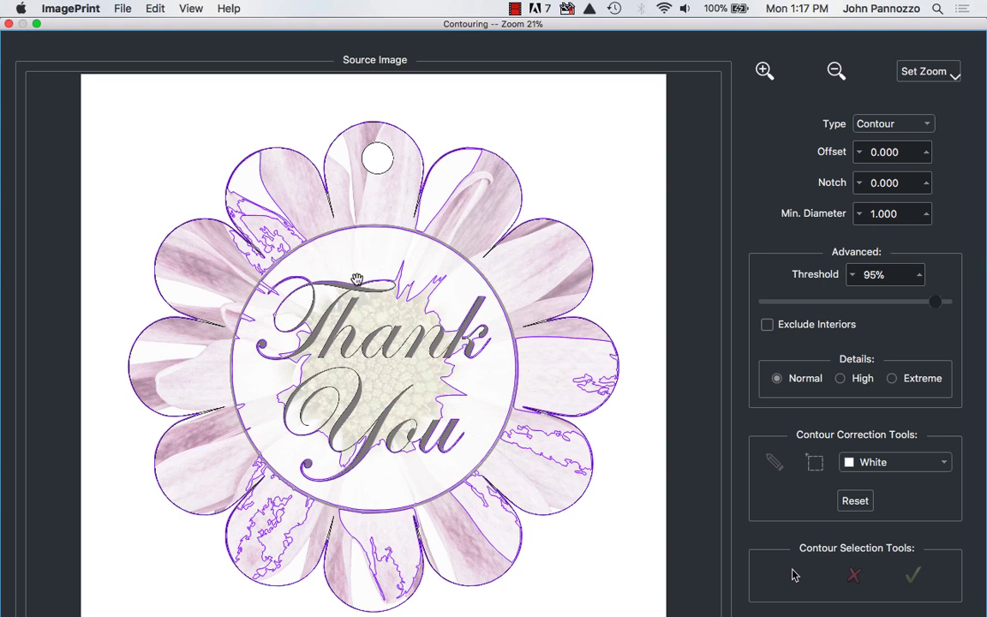
{"action": "left_click", "coordinate": [877, 125]}
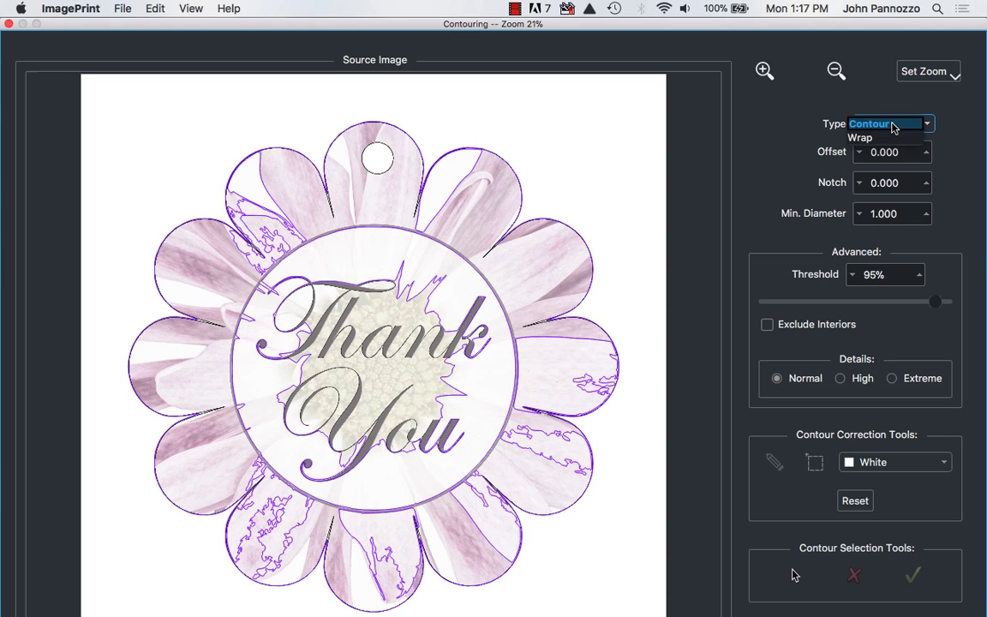
{"action": "left_click", "coordinate": [818, 137]}
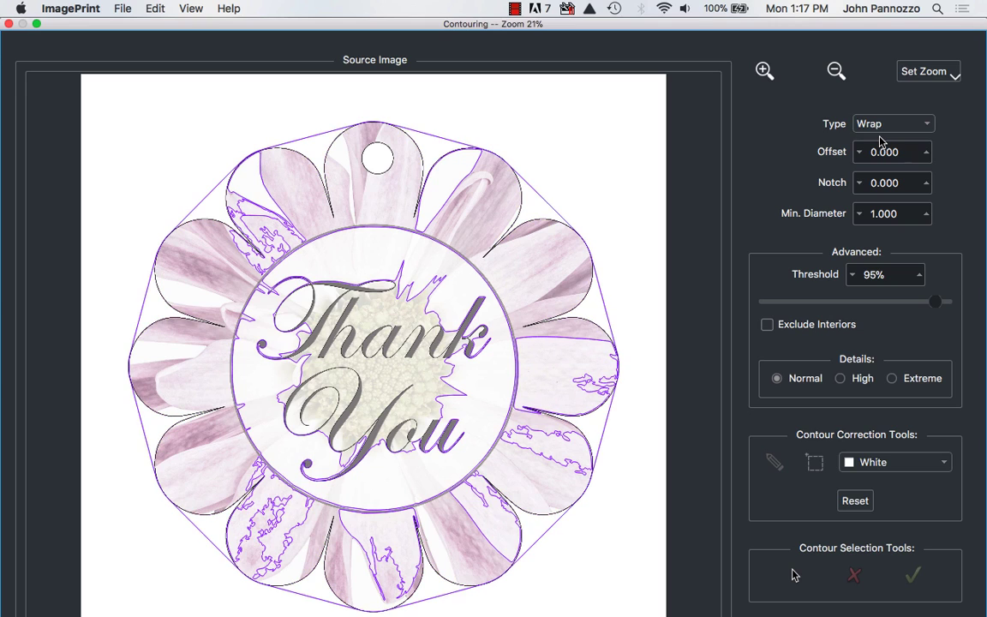
{"action": "left_click", "coordinate": [768, 324]}
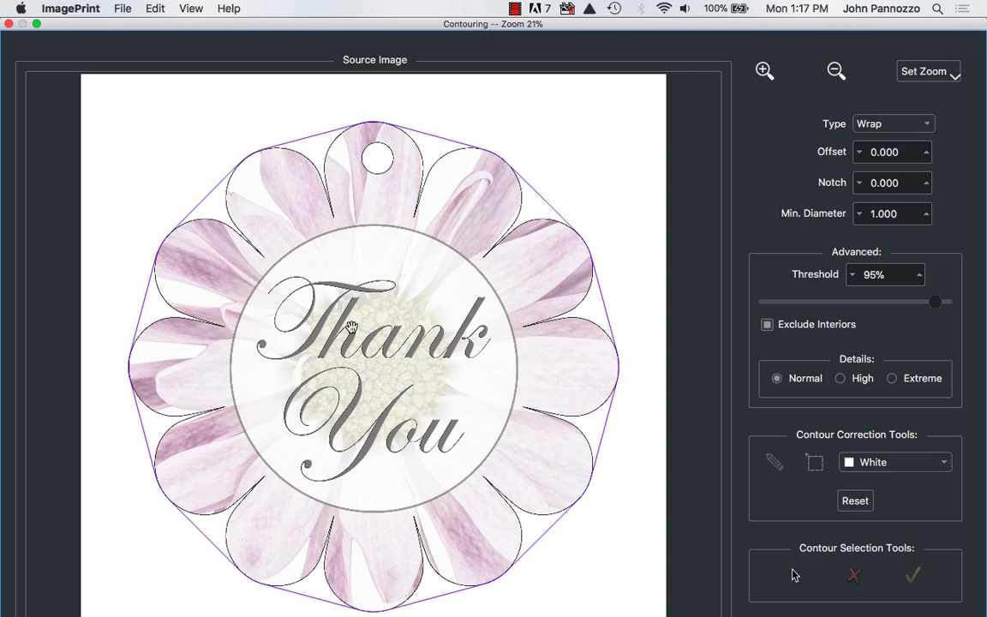
- Set the tag's outline type back to Contour and toggle Exclude Interiors to off
{"action": "left_click", "coordinate": [886, 122]}
{"action": "left_click", "coordinate": [883, 110]}
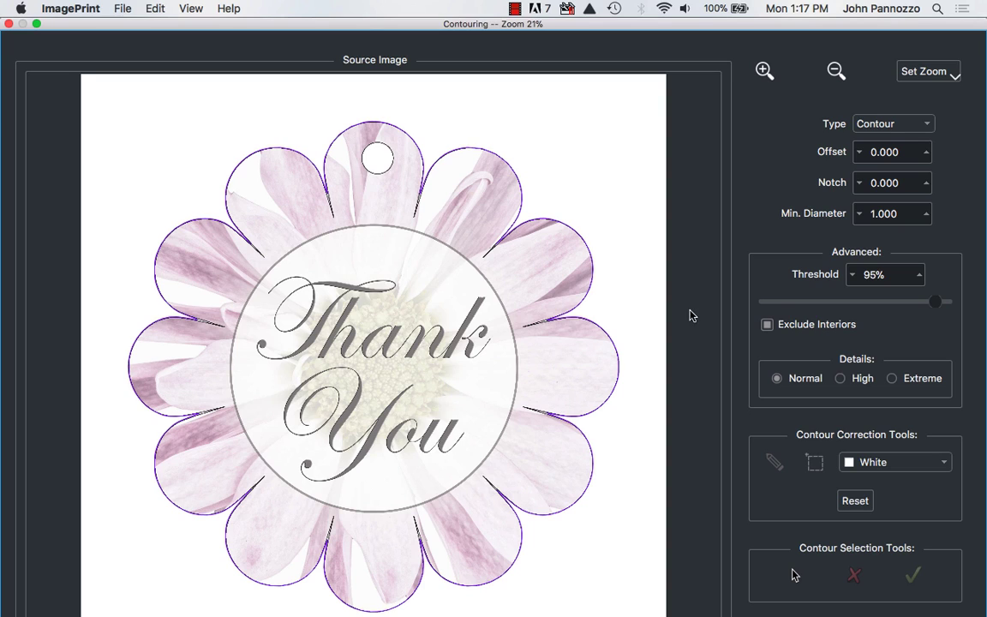
{"action": "left_click", "coordinate": [768, 326]}
{"action": "left_click", "coordinate": [767, 326]}
{"action": "left_click", "coordinate": [766, 325]}
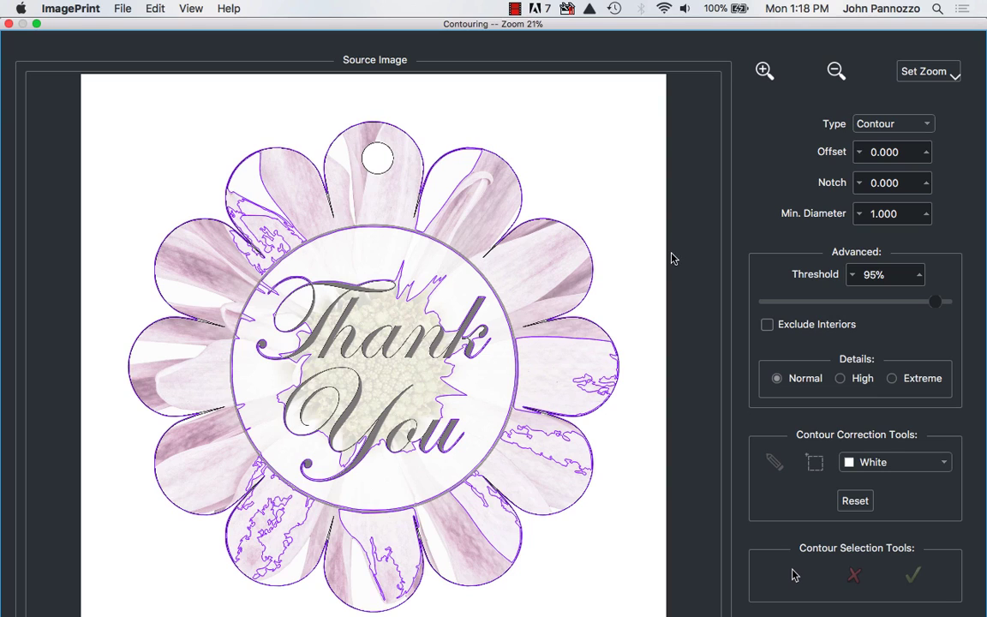
- Step the contour Threshold down to 64% to remove stray interior petal outlines
{"action": "left_click", "coordinate": [863, 283]}
{"action": "left_click", "coordinate": [853, 275]}
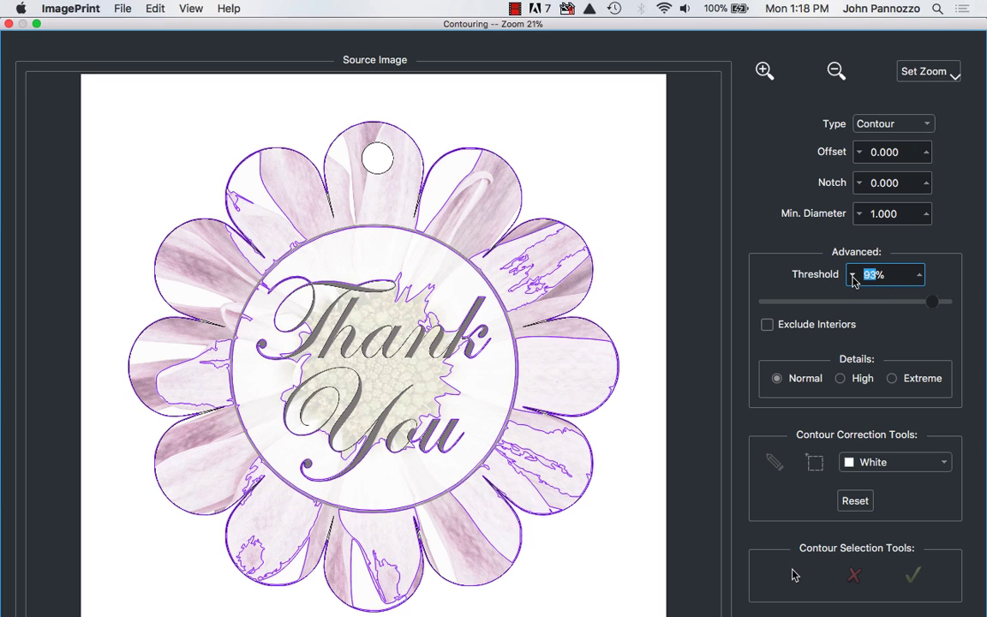
{"action": "left_click", "coordinate": [852, 275]}
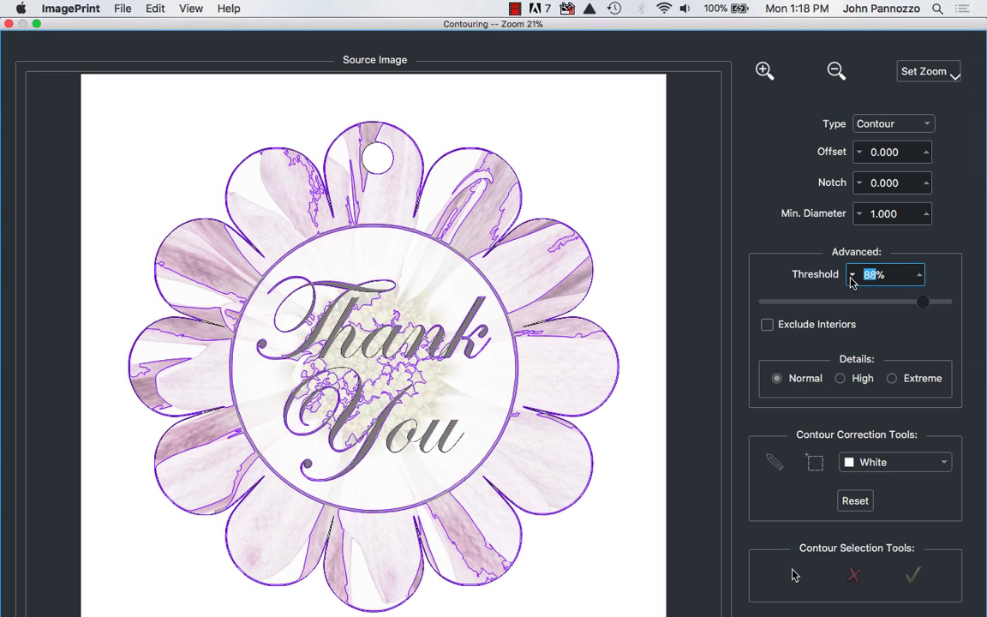
{"action": "left_click", "coordinate": [852, 276]}
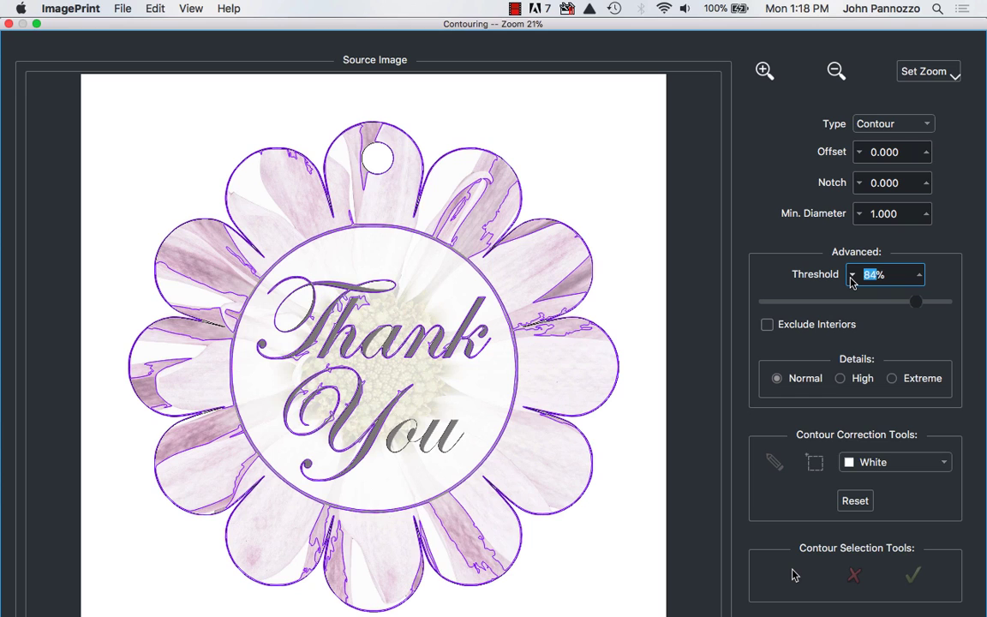
{"action": "left_click", "coordinate": [851, 276]}
{"action": "left_click", "coordinate": [851, 276]}
{"action": "left_click", "coordinate": [851, 276]}
{"action": "left_click", "coordinate": [851, 275]}
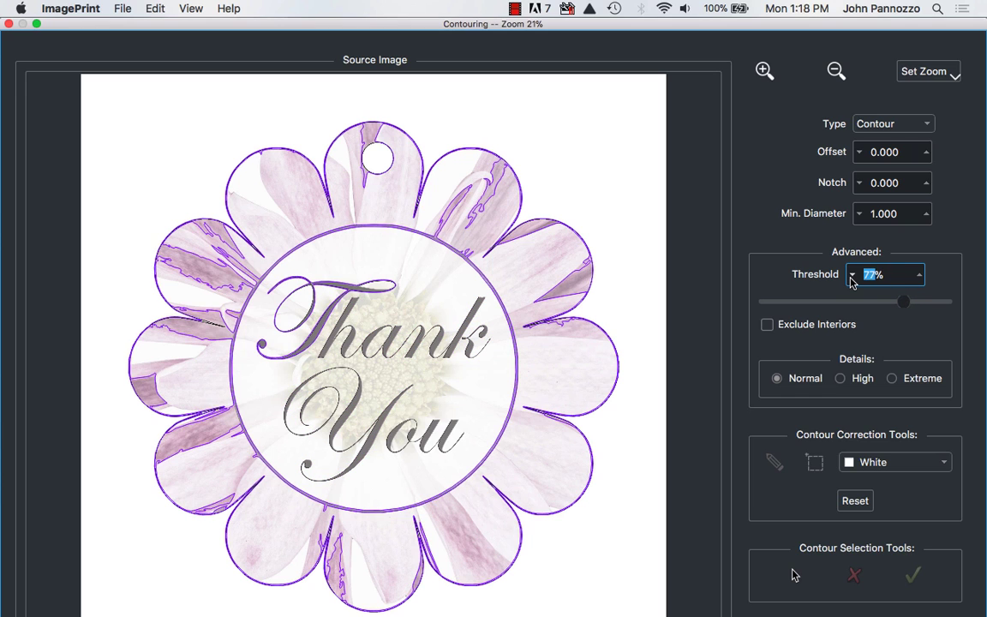
{"action": "left_click", "coordinate": [851, 276]}
{"action": "left_click", "coordinate": [851, 276]}
{"action": "left_click", "coordinate": [851, 276]}
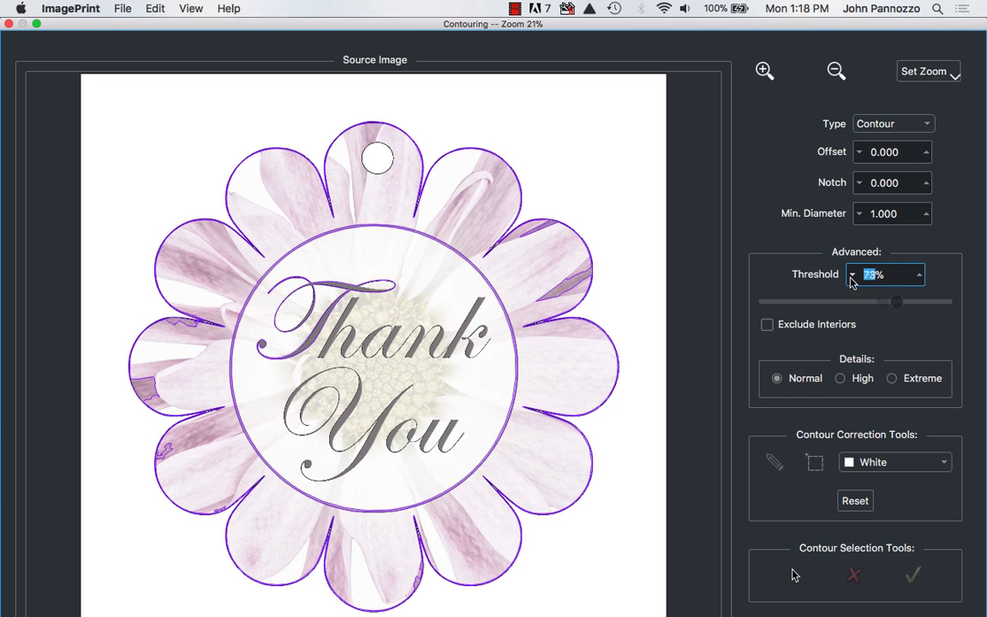
{"action": "left_click", "coordinate": [852, 278]}
{"action": "left_click", "coordinate": [852, 277]}
{"action": "left_click", "coordinate": [852, 277]}
{"action": "left_click", "coordinate": [852, 278]}
{"action": "left_click", "coordinate": [852, 277]}
{"action": "left_click", "coordinate": [852, 277]}
{"action": "left_click", "coordinate": [852, 278]}
{"action": "left_click", "coordinate": [852, 278]}
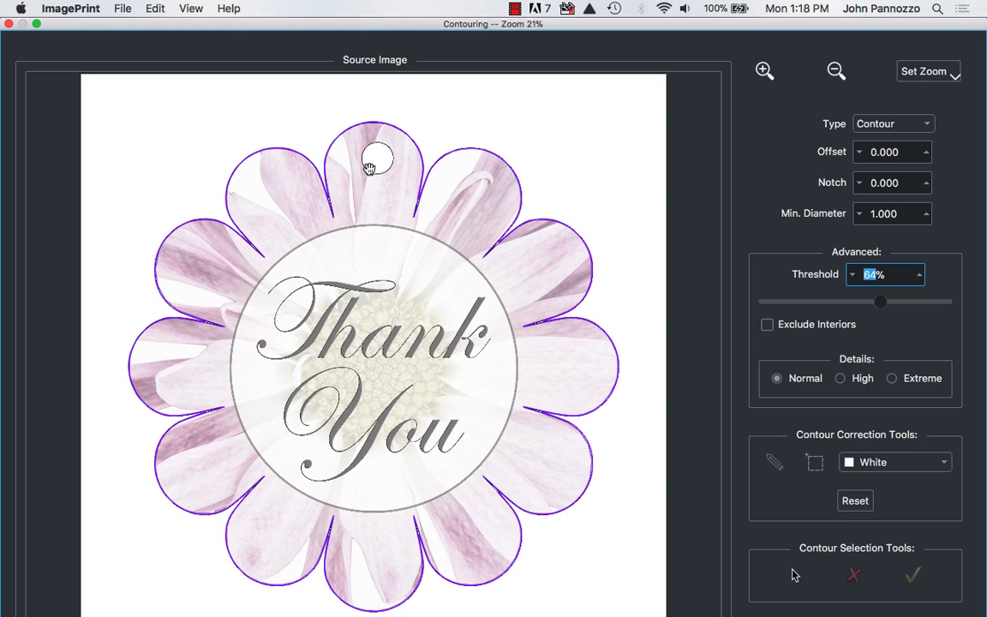
- Lower Min. Diameter to 0.650 and pick the Contour Selection arrow tool
{"action": "left_click", "coordinate": [892, 214]}
{"action": "left_click", "coordinate": [860, 214]}
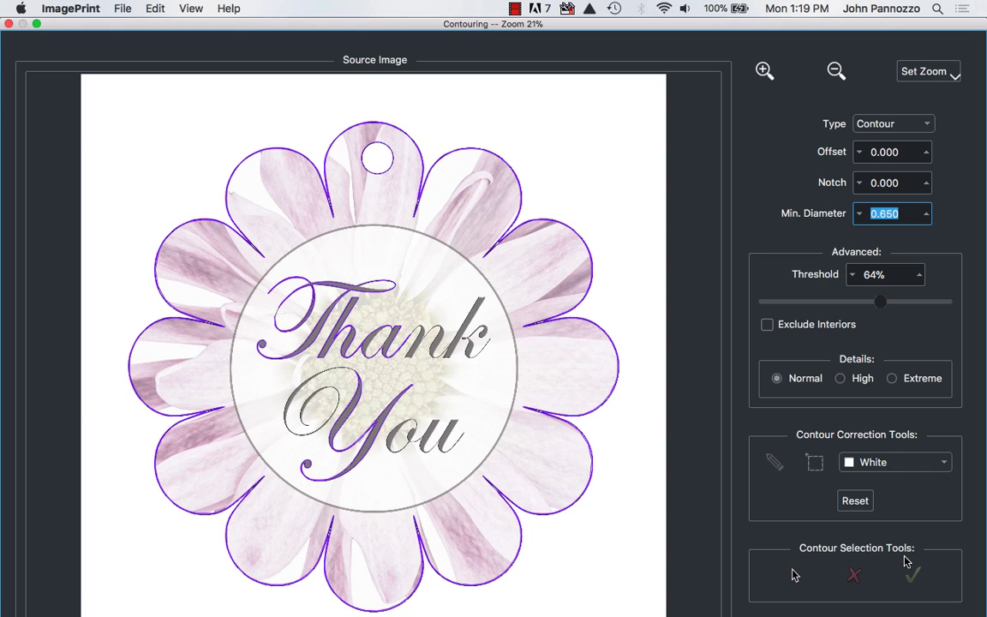
{"action": "left_click", "coordinate": [793, 575]}
{"action": "left_click", "coordinate": [793, 575]}
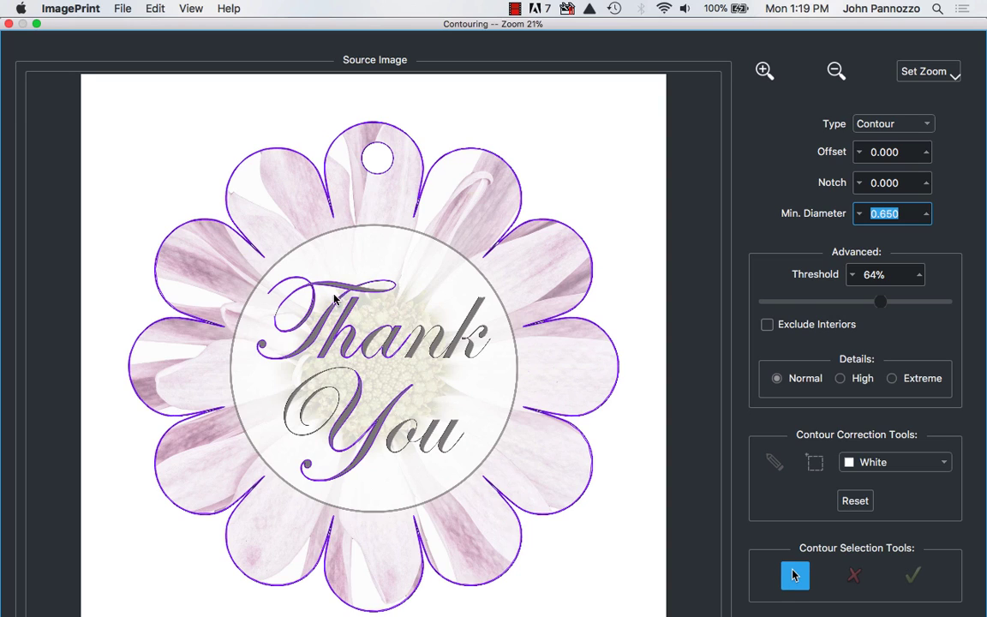
- Reject the Thank You lettering contours, keeping only the flower outline and hang hole
{"action": "left_click_drag", "start_coordinate": [310, 261], "coordinate": [397, 465]}
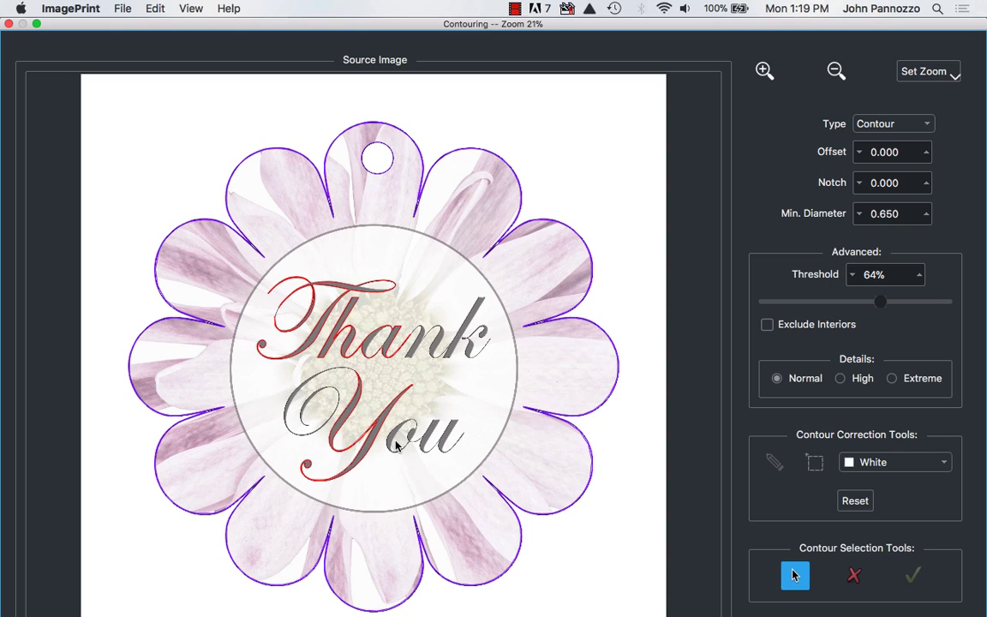
{"action": "left_click", "coordinate": [855, 575]}
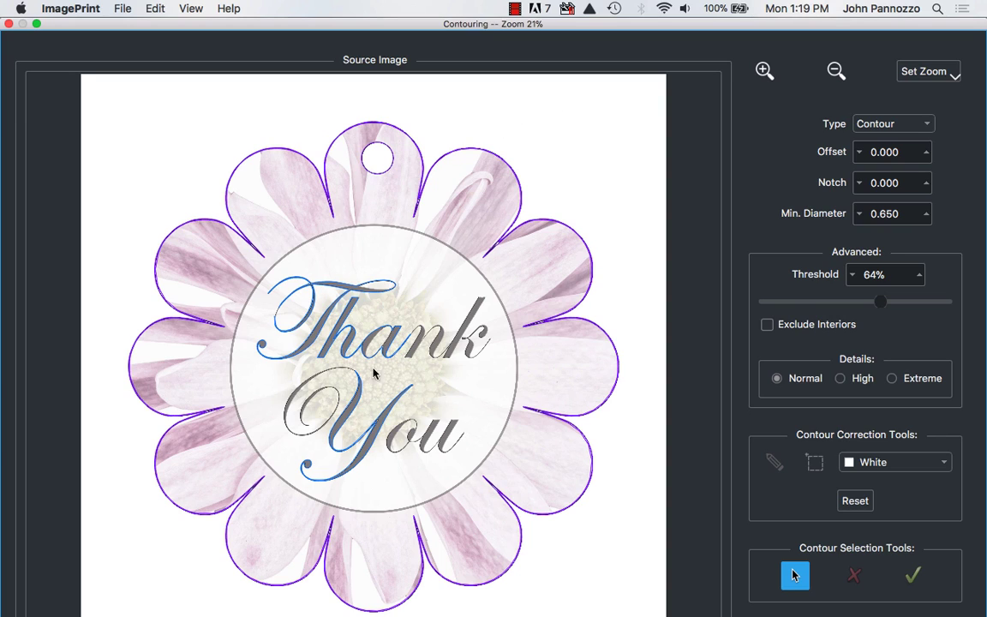
{"action": "left_click", "coordinate": [572, 157]}
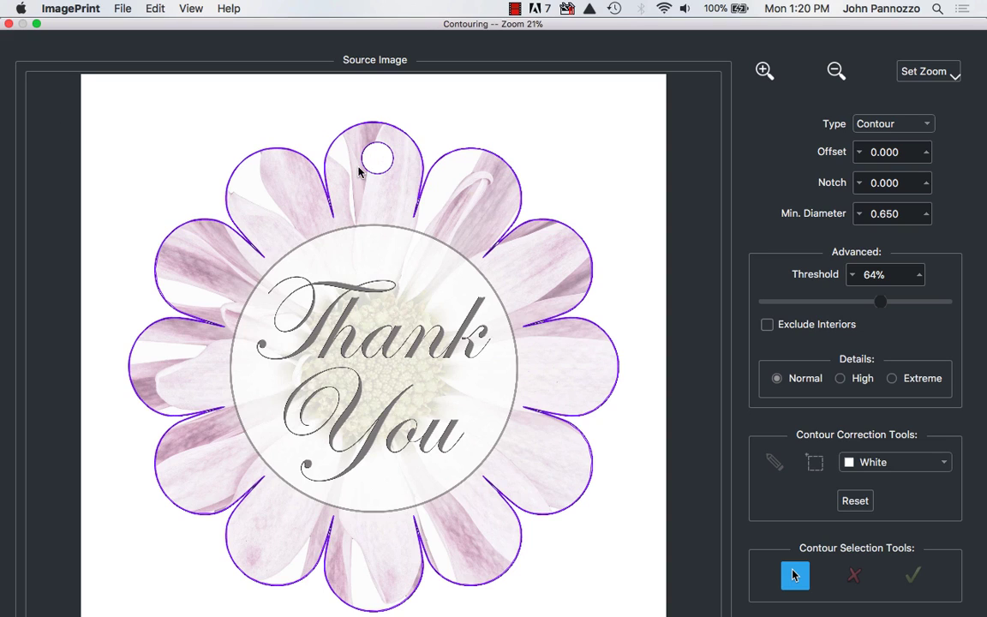
- Finish contouring and resize the daisy tag to 4.00 × 4.00
{"action": "left_click", "coordinate": [10, 24]}
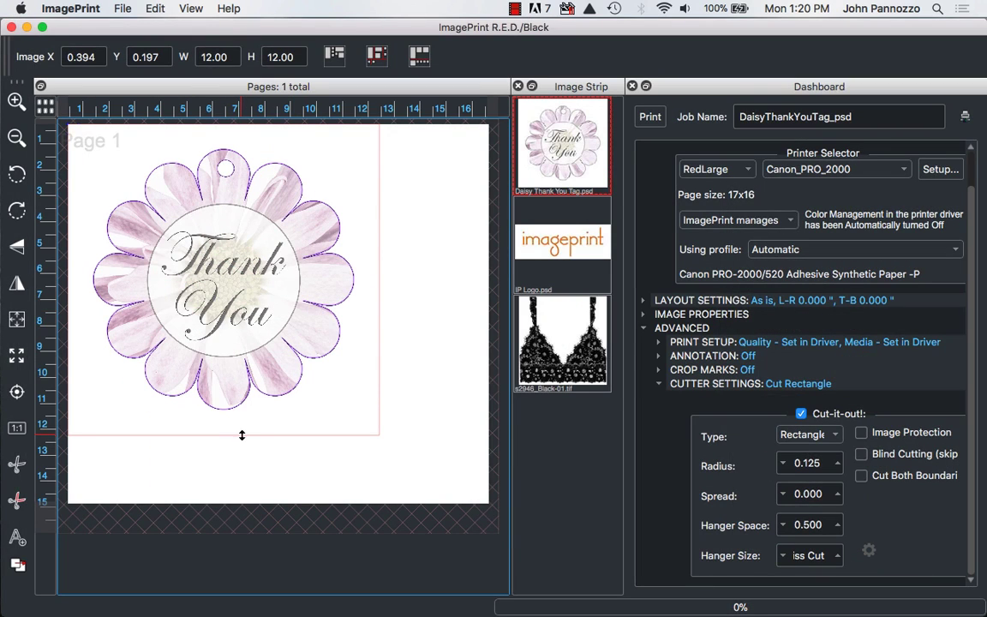
{"action": "left_click_drag", "start_coordinate": [242, 434], "coordinate": [196, 233]}
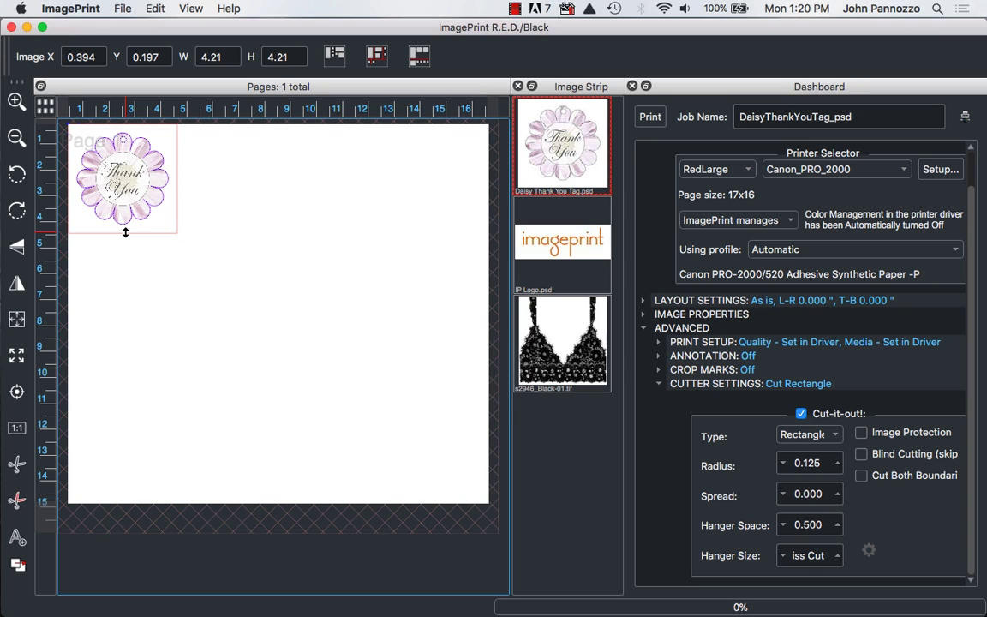
{"action": "mouse_move", "coordinate": [125, 232]}
{"action": "left_mouse_down"}
{"action": "mouse_move", "coordinate": [107, 190]}
{"action": "mouse_move", "coordinate": [134, 226]}
{"action": "left_mouse_up"}
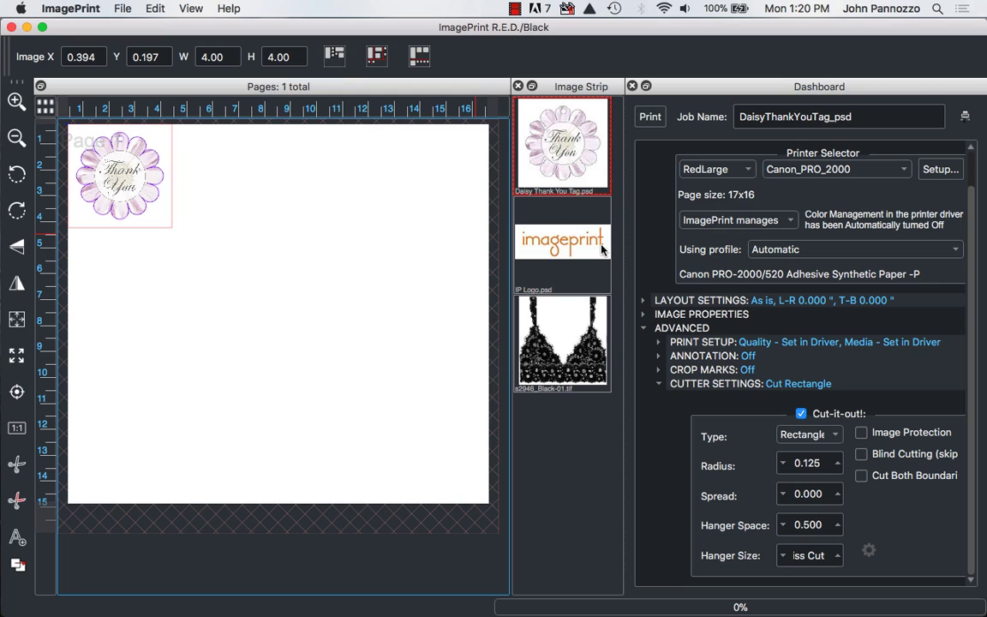
- Place IP Logo.psd beside the tag and enlarge it to 10.18 × 3.64
{"action": "mouse_move", "coordinate": [563, 241]}
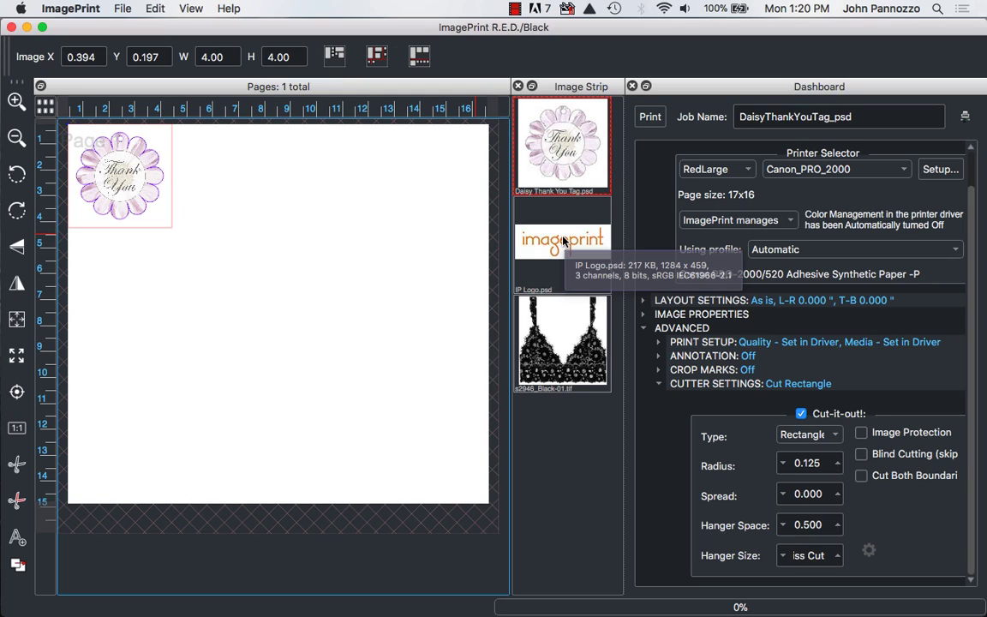
{"action": "left_click_drag", "start_coordinate": [563, 240], "coordinate": [300, 293]}
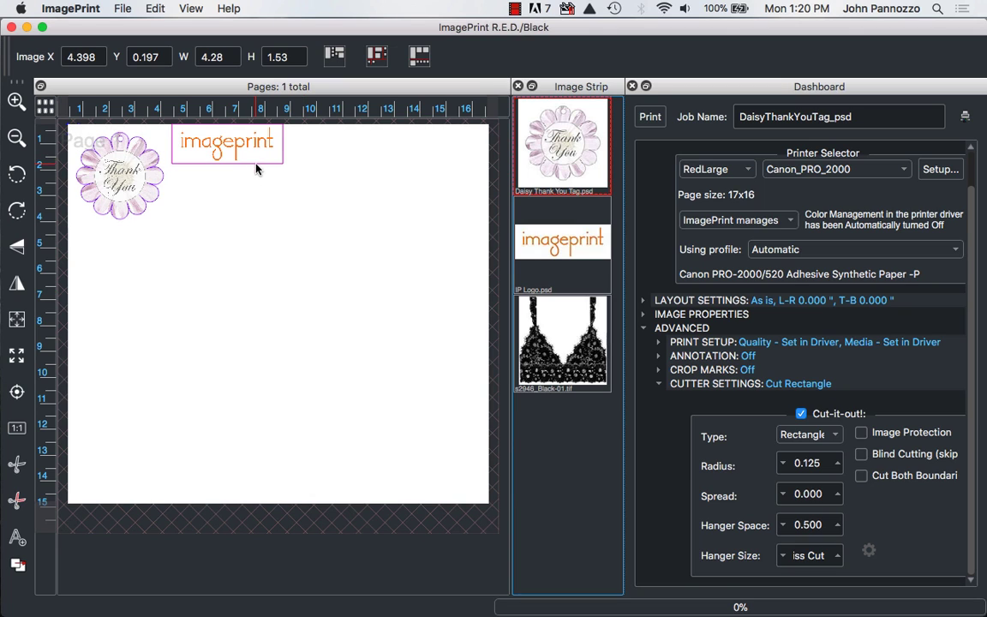
{"action": "left_click_drag", "start_coordinate": [257, 162], "coordinate": [303, 217]}
- Start contouring the imageprint logo with Contour as the outline type
{"action": "right_click", "coordinate": [300, 180]}
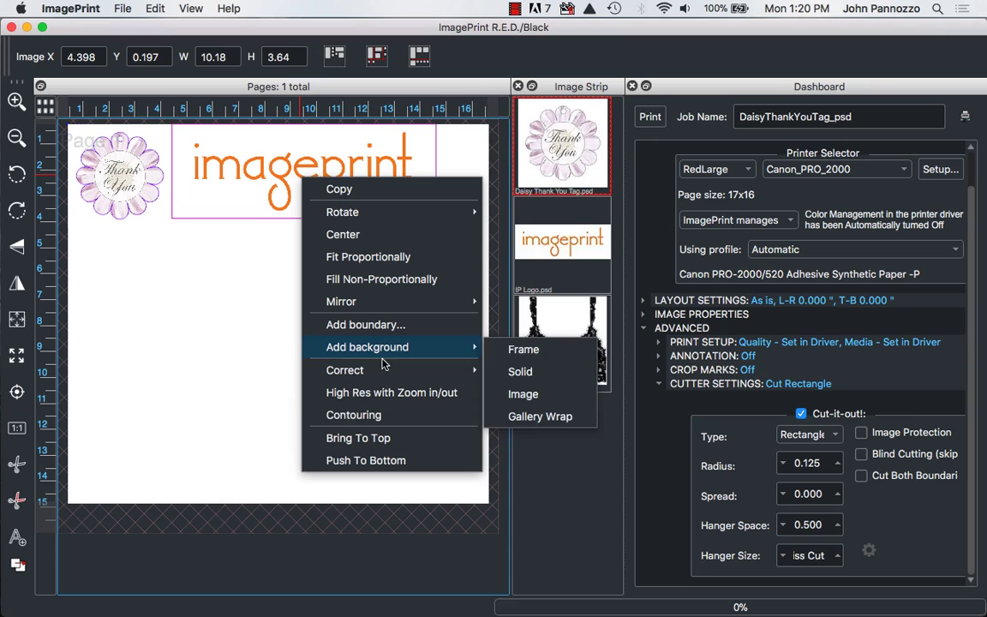
{"action": "left_click", "coordinate": [334, 414]}
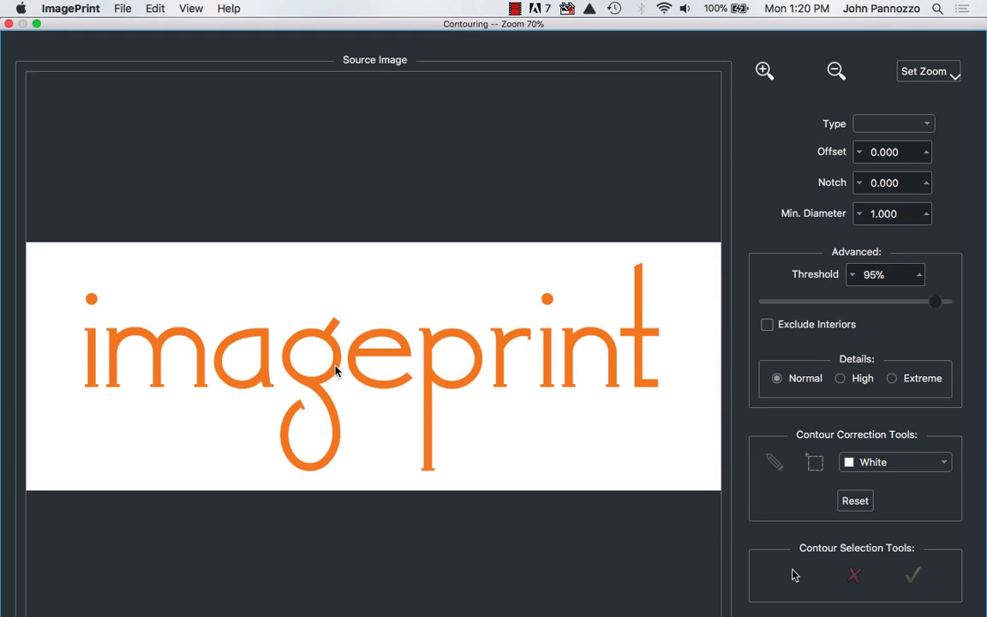
{"action": "left_click", "coordinate": [877, 124]}
{"action": "left_click", "coordinate": [872, 127]}
- Step Min. Diameter down to 0.050 so every logo letter and i-dot is outlined
{"action": "left_click", "coordinate": [863, 221]}
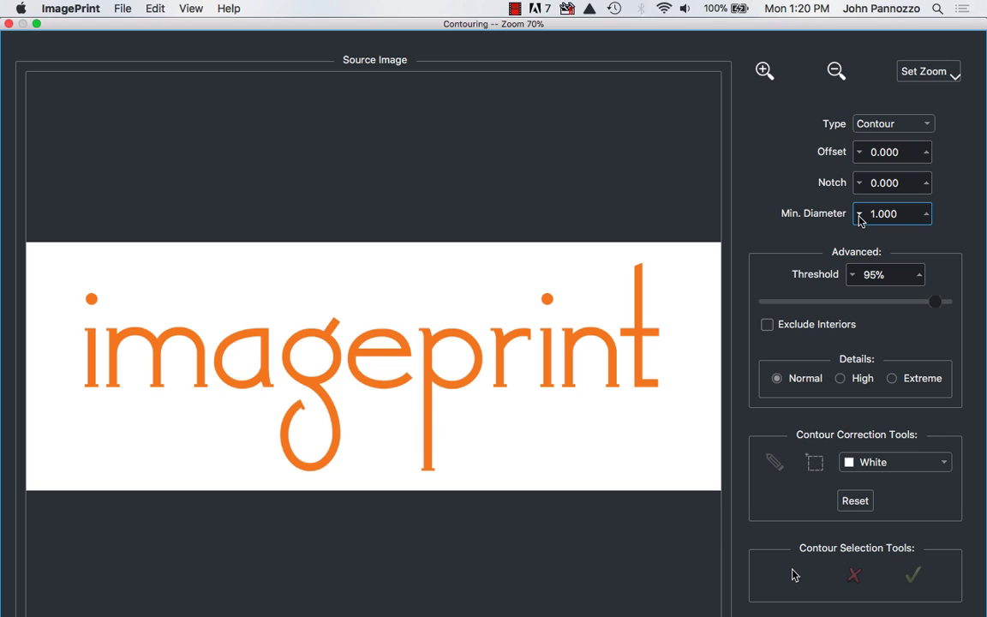
{"action": "left_click", "coordinate": [859, 215]}
{"action": "left_click", "coordinate": [859, 215]}
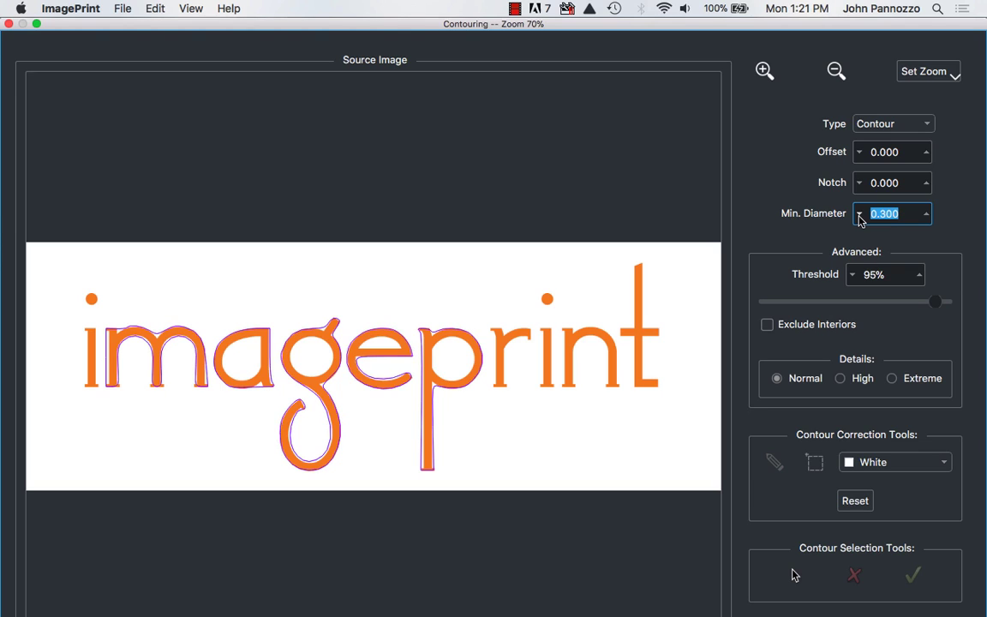
{"action": "left_click", "coordinate": [859, 215]}
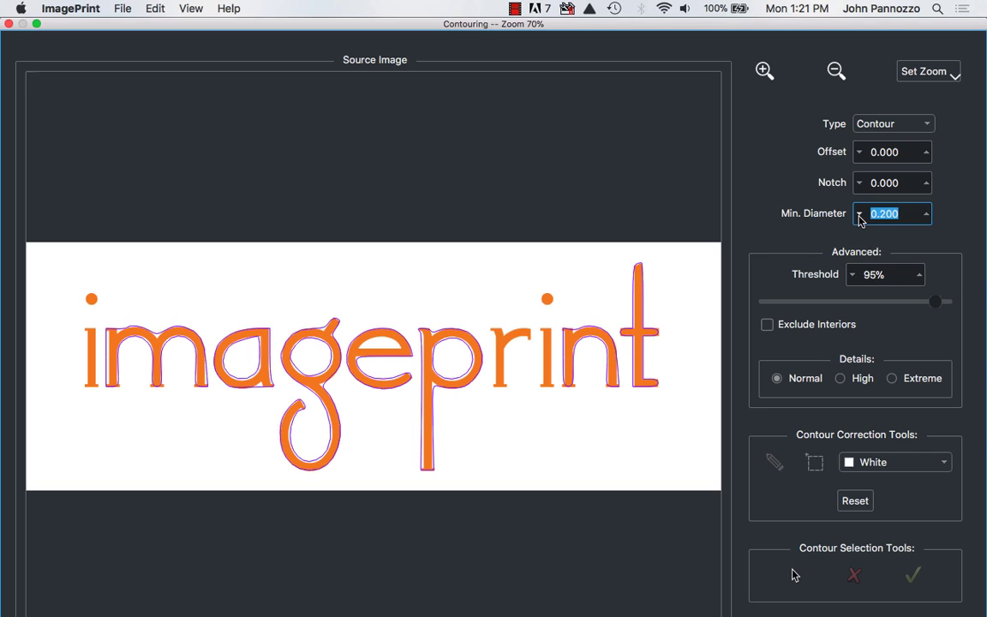
{"action": "left_click", "coordinate": [859, 215]}
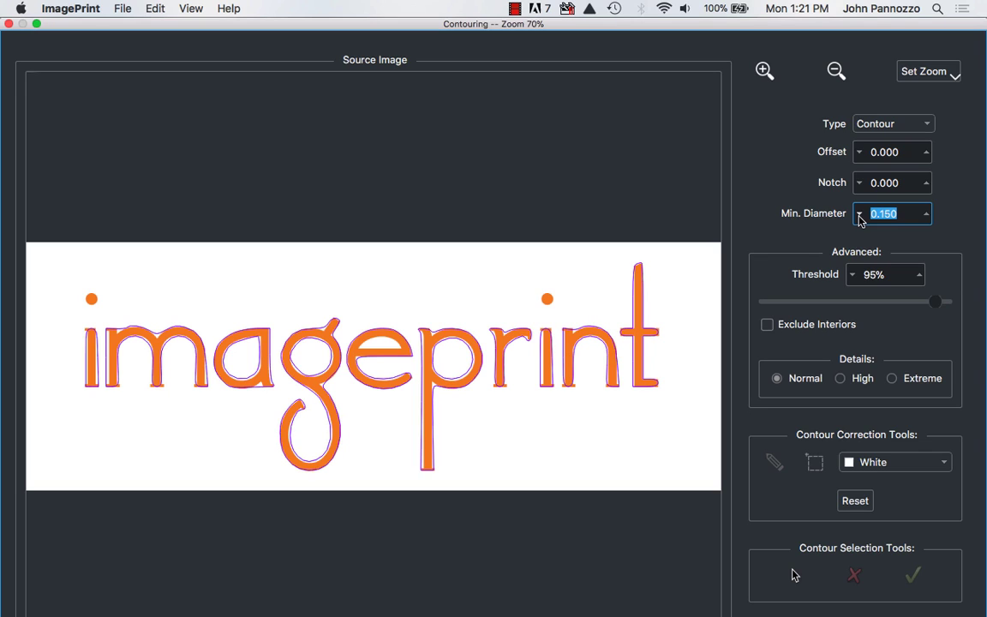
{"action": "left_click", "coordinate": [859, 215]}
{"action": "left_click", "coordinate": [859, 215]}
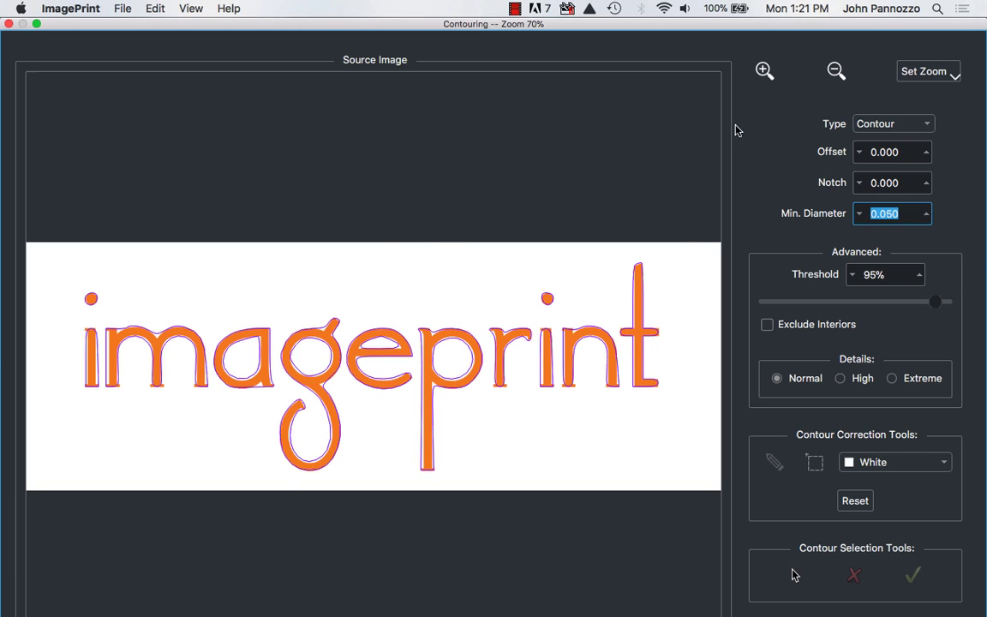
{"action": "left_click", "coordinate": [764, 70]}
{"action": "left_click", "coordinate": [764, 71]}
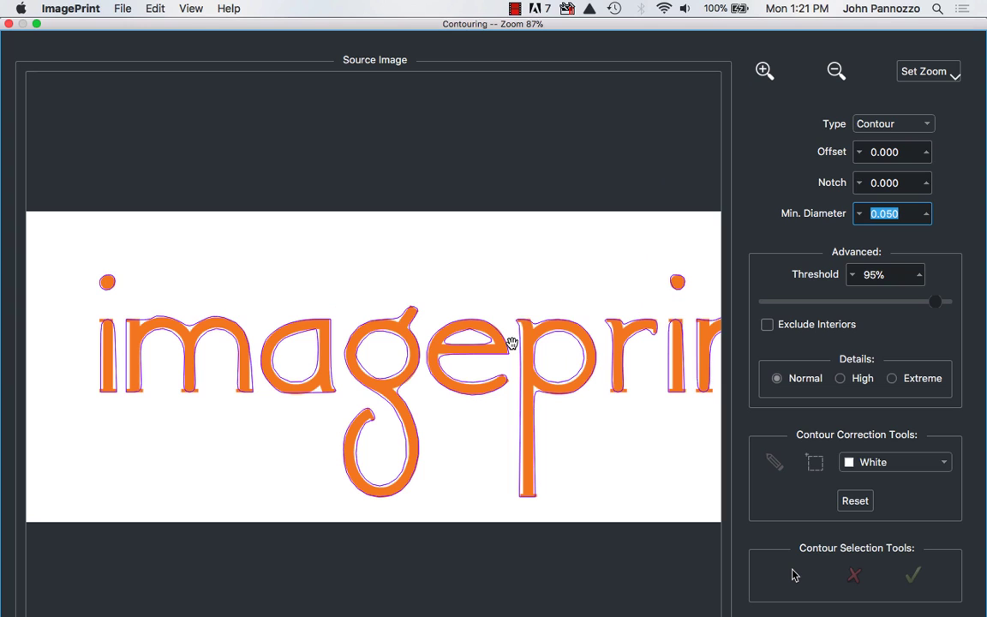
{"action": "scroll", "coordinate": [511, 343], "scroll_direction": "right", "scroll_amount": 5}
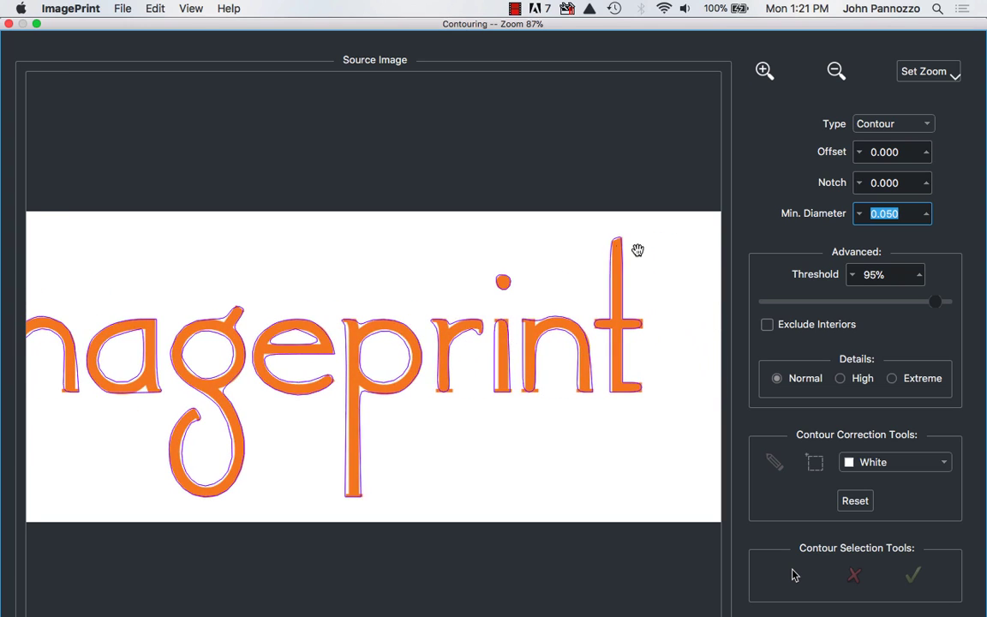
- Lower the logo contour Threshold to 92% and set contour detail to Extreme
{"action": "left_click", "coordinate": [764, 72]}
{"action": "left_click_drag", "start_coordinate": [447, 336], "coordinate": [632, 337]}
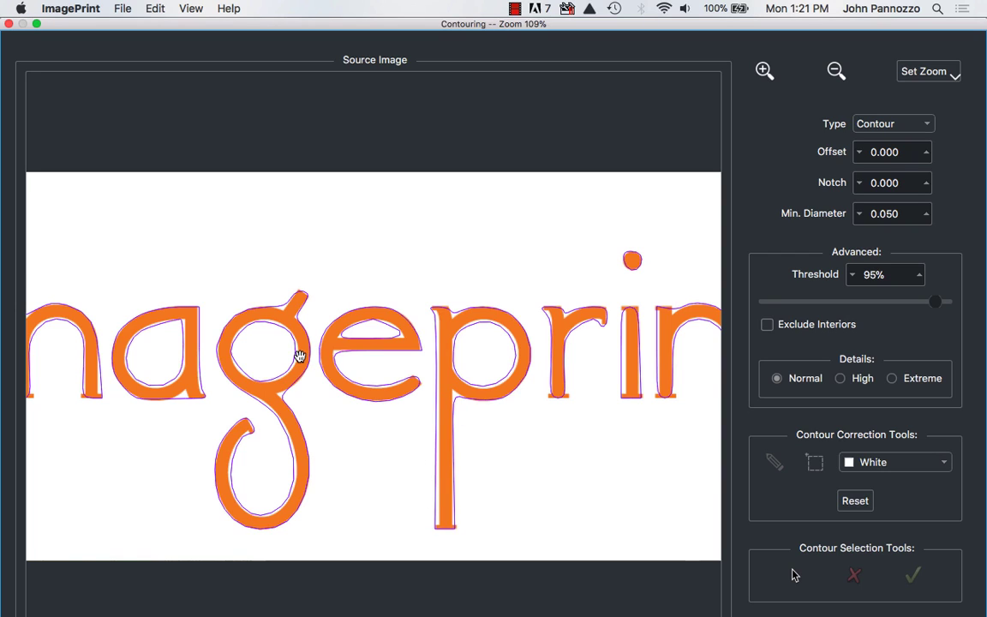
{"action": "left_click", "coordinate": [853, 281]}
{"action": "left_click", "coordinate": [853, 281]}
{"action": "left_click", "coordinate": [854, 281]}
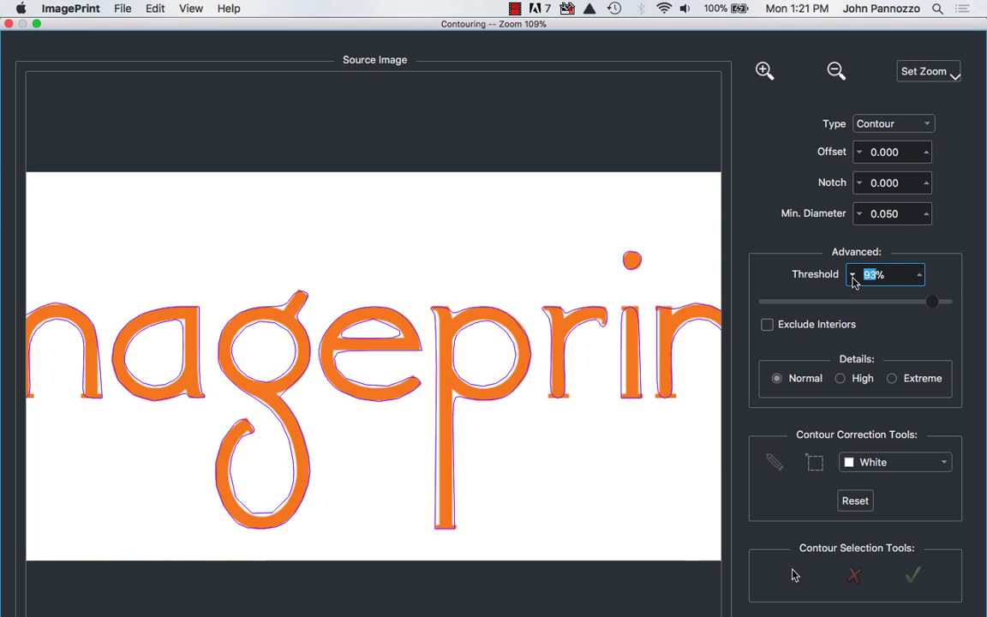
{"action": "left_click", "coordinate": [853, 281]}
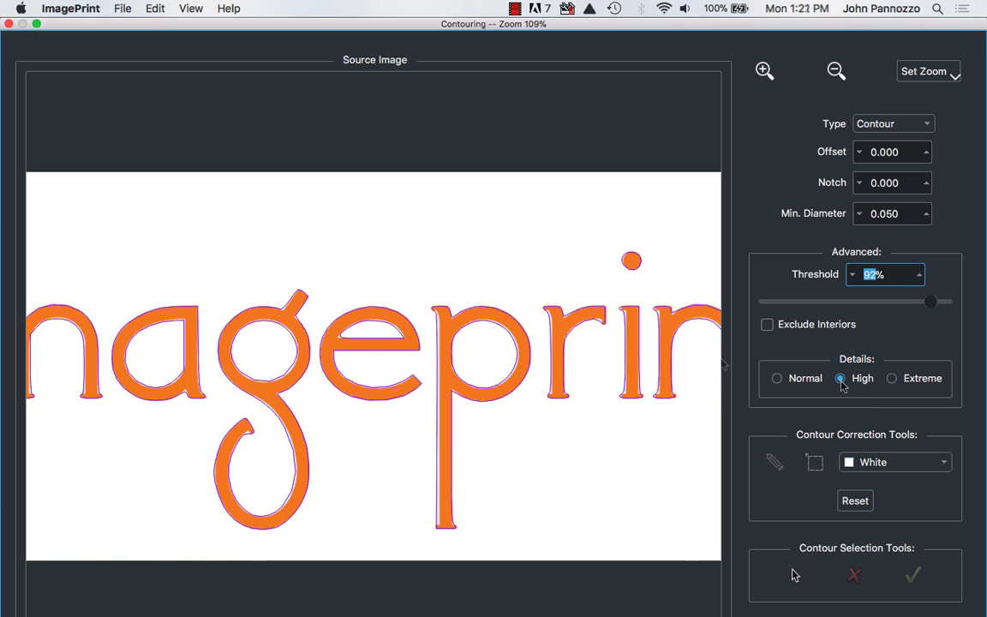
{"action": "left_click", "coordinate": [891, 380]}
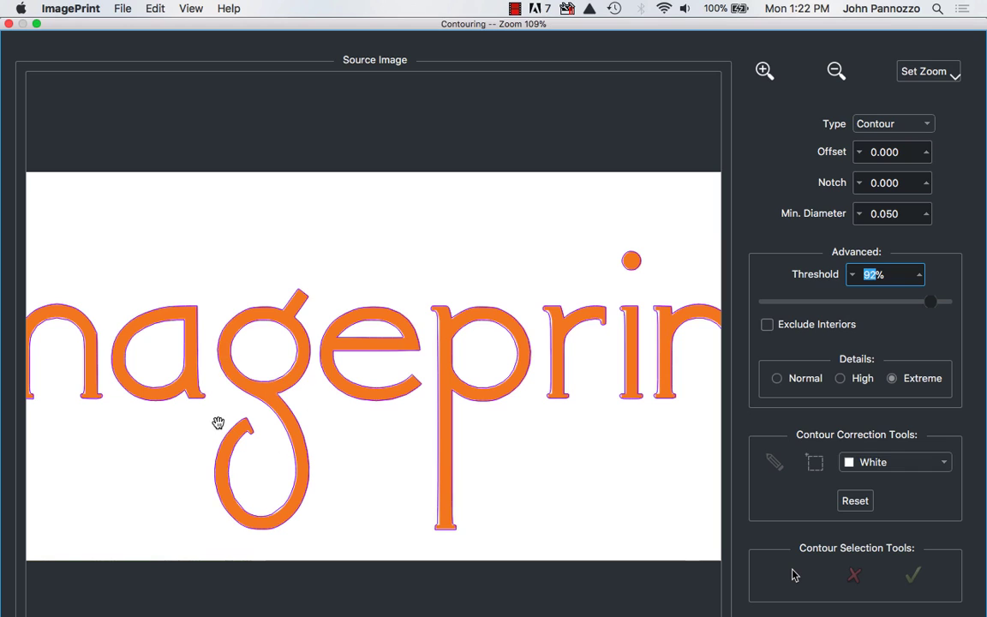
{"action": "left_click", "coordinate": [836, 71]}
- Zoom out to 70% and switch the logo's contour detail back to Normal
{"action": "left_click", "coordinate": [836, 71]}
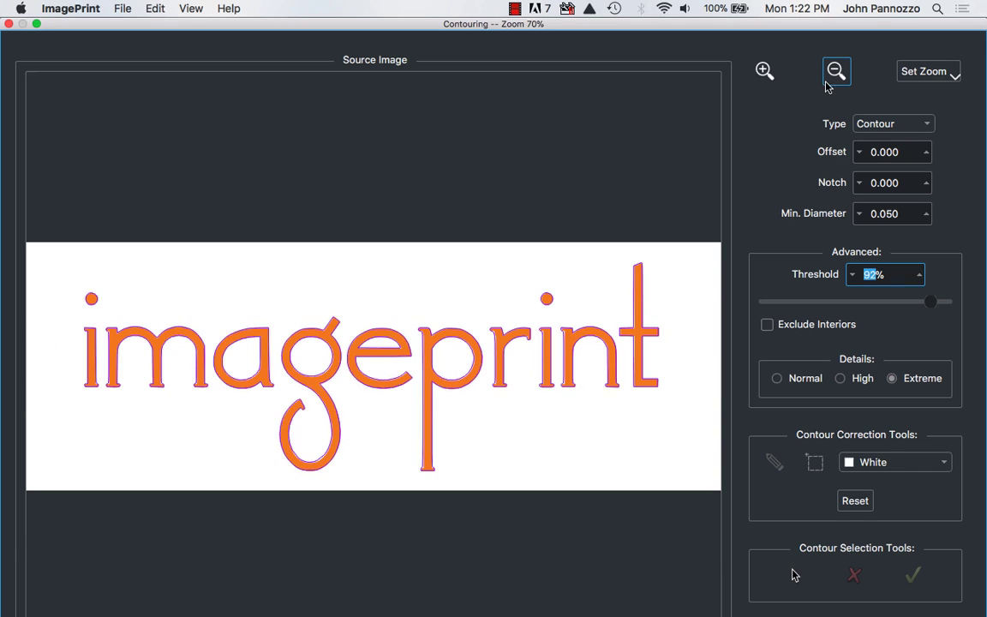
{"action": "left_click", "coordinate": [931, 387]}
{"action": "left_click", "coordinate": [778, 379]}
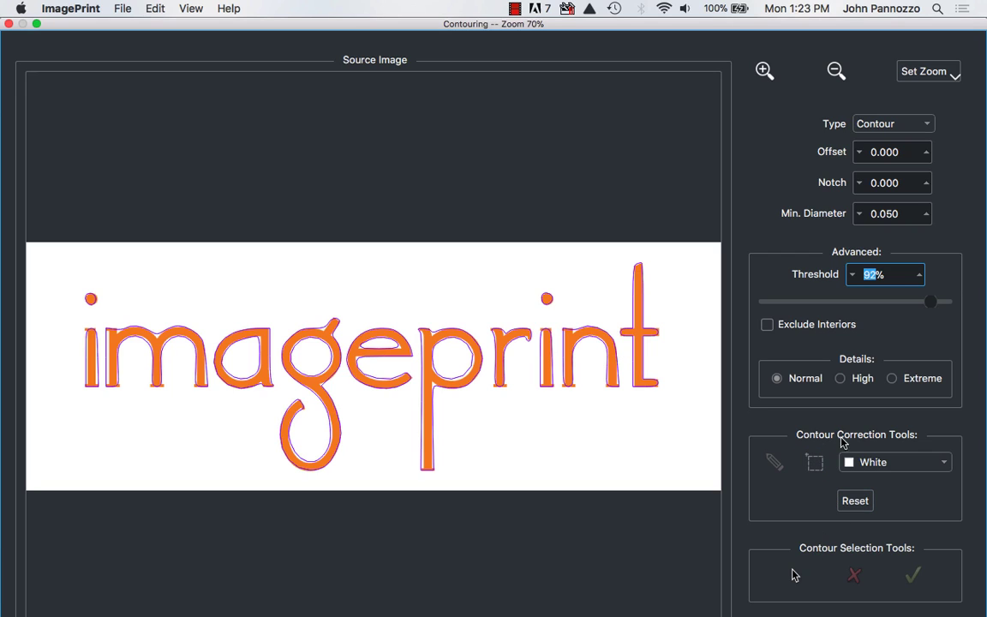
- Switch to drawing contour corrections with the pencil colour set to Black
{"action": "left_click", "coordinate": [776, 464]}
{"action": "left_click", "coordinate": [775, 467]}
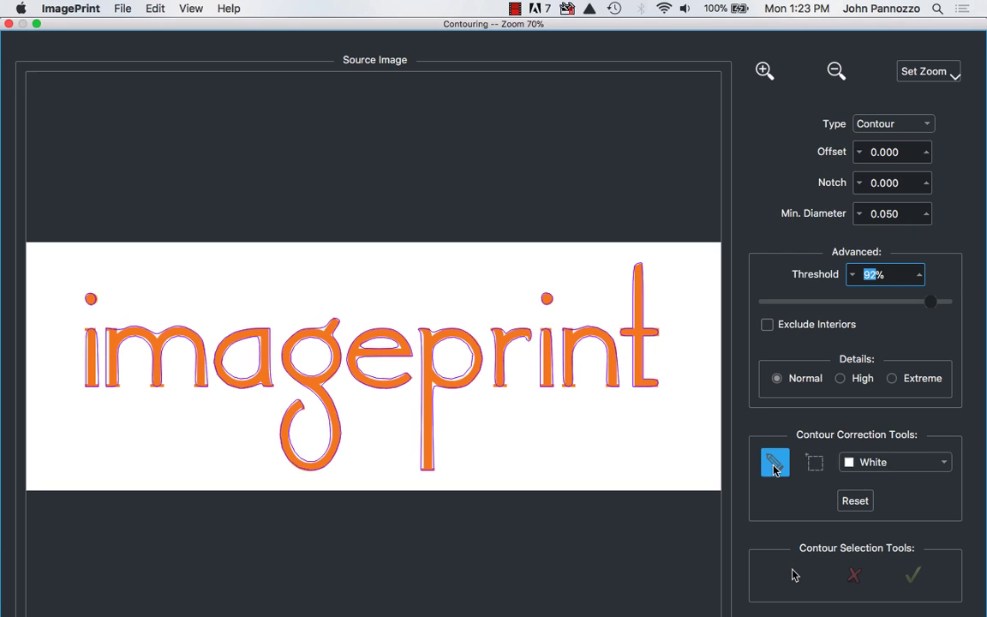
{"action": "left_click", "coordinate": [898, 465]}
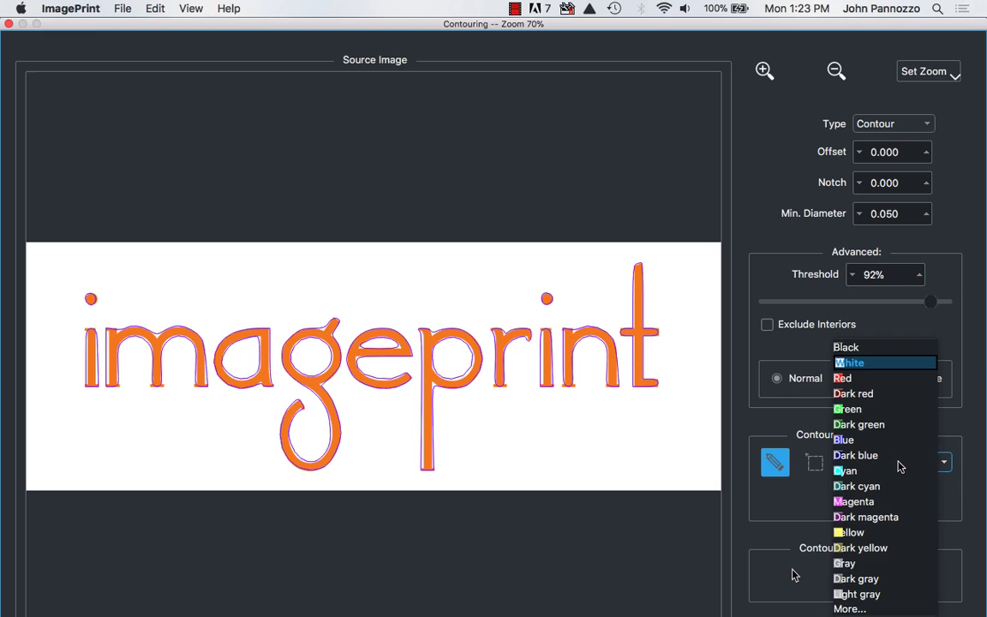
{"action": "left_click", "coordinate": [855, 348]}
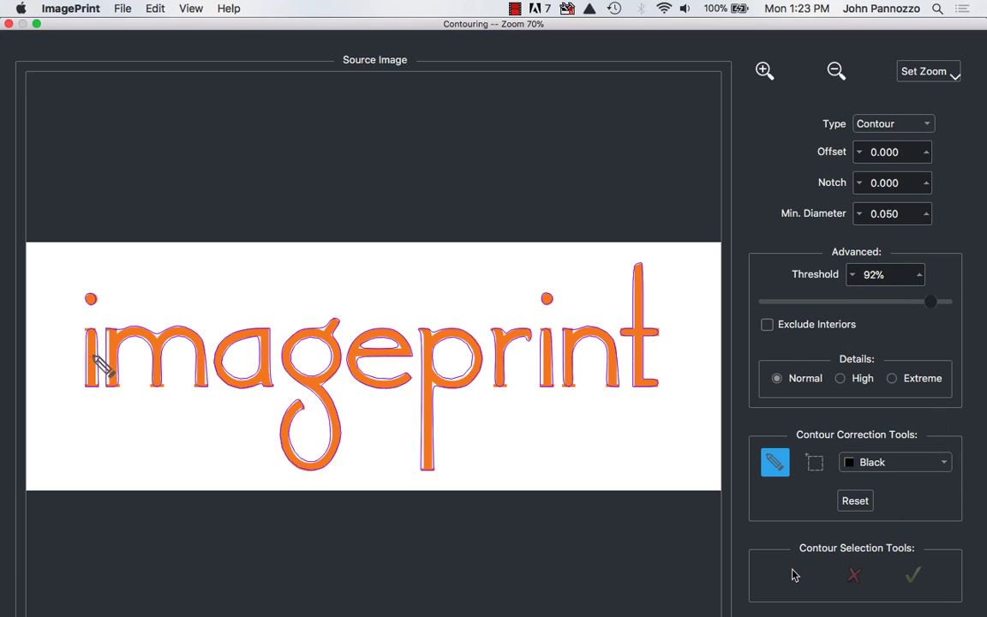
- Draw black strokes bridging the logo letters and joining both i-dots to their stems
{"action": "left_click_drag", "start_coordinate": [88, 355], "coordinate": [641, 361]}
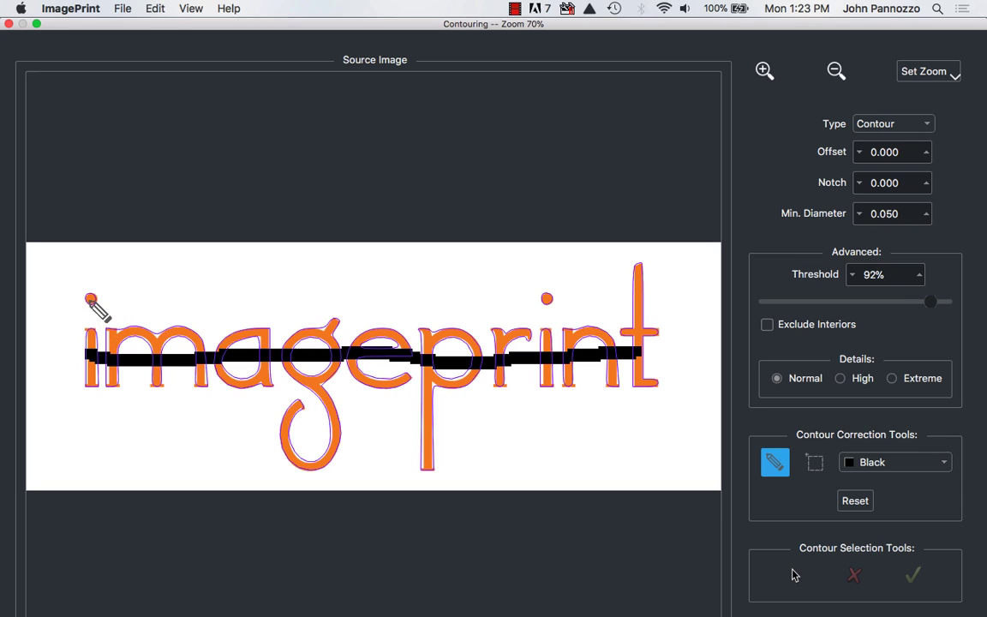
{"action": "left_click_drag", "start_coordinate": [91, 298], "coordinate": [92, 329]}
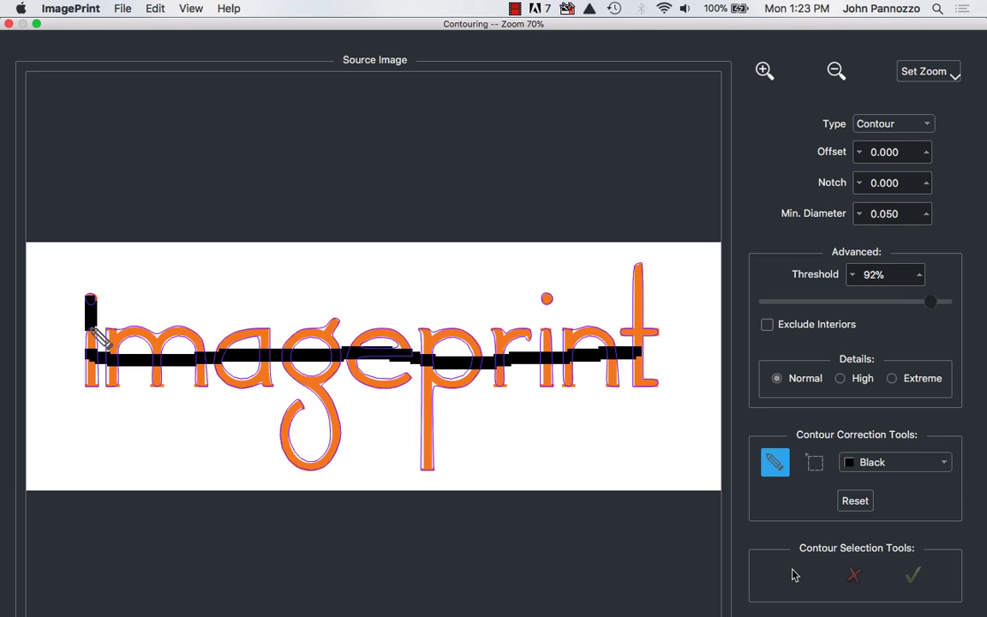
{"action": "left_click_drag", "start_coordinate": [546, 296], "coordinate": [549, 329]}
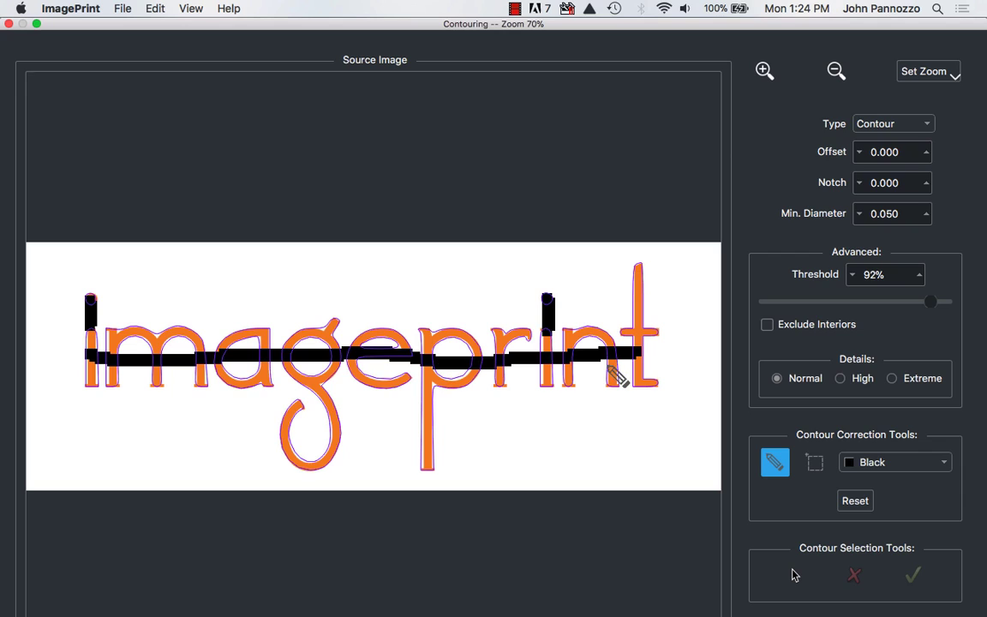
{"action": "left_click", "coordinate": [926, 193]}
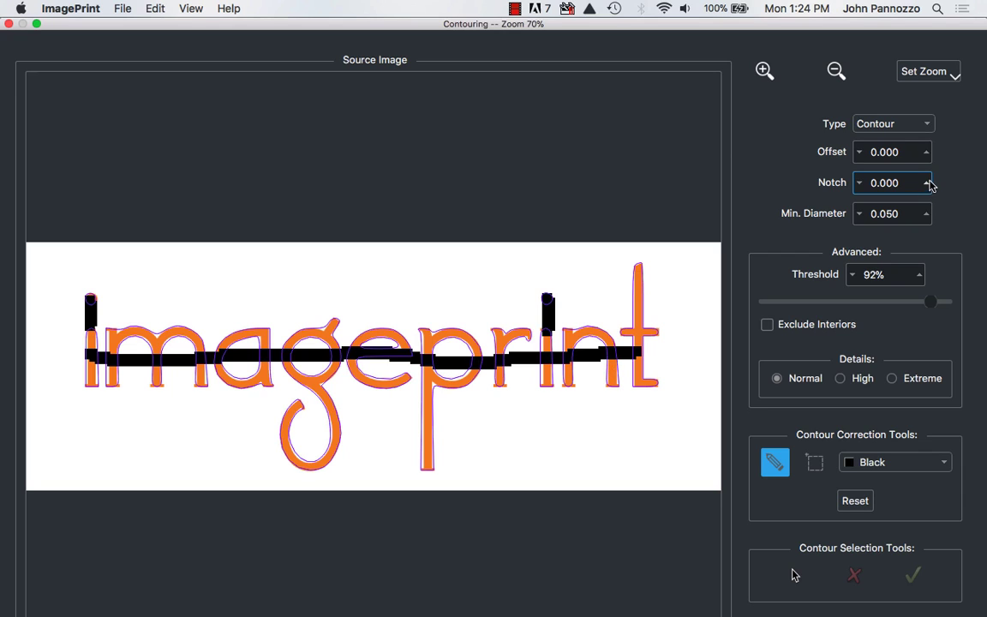
- Exclude interiors and raise the logo contour Offset step by step to 0.050
{"action": "left_click", "coordinate": [929, 160]}
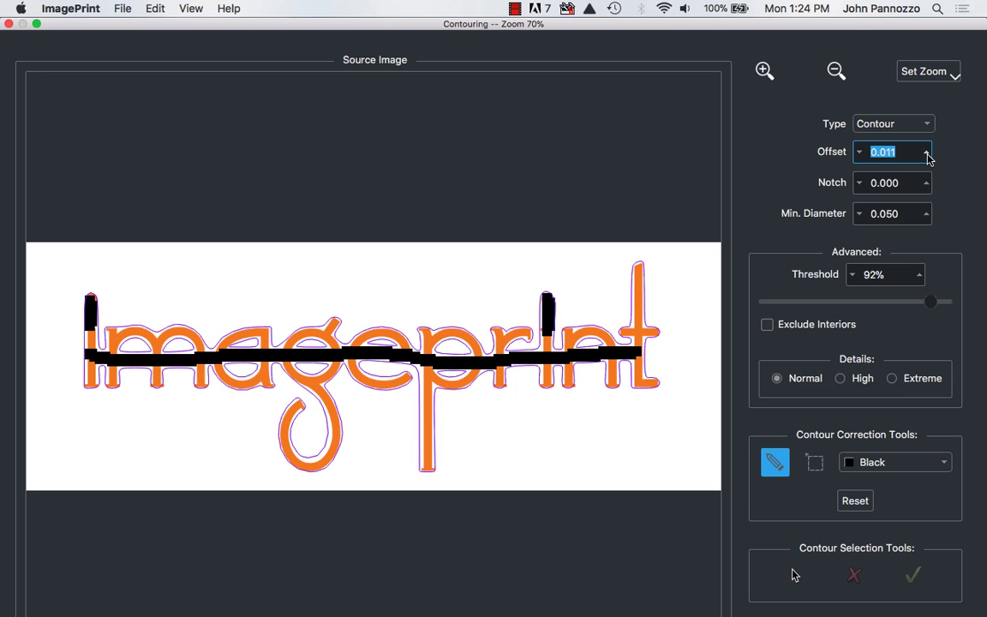
{"action": "left_click", "coordinate": [927, 154]}
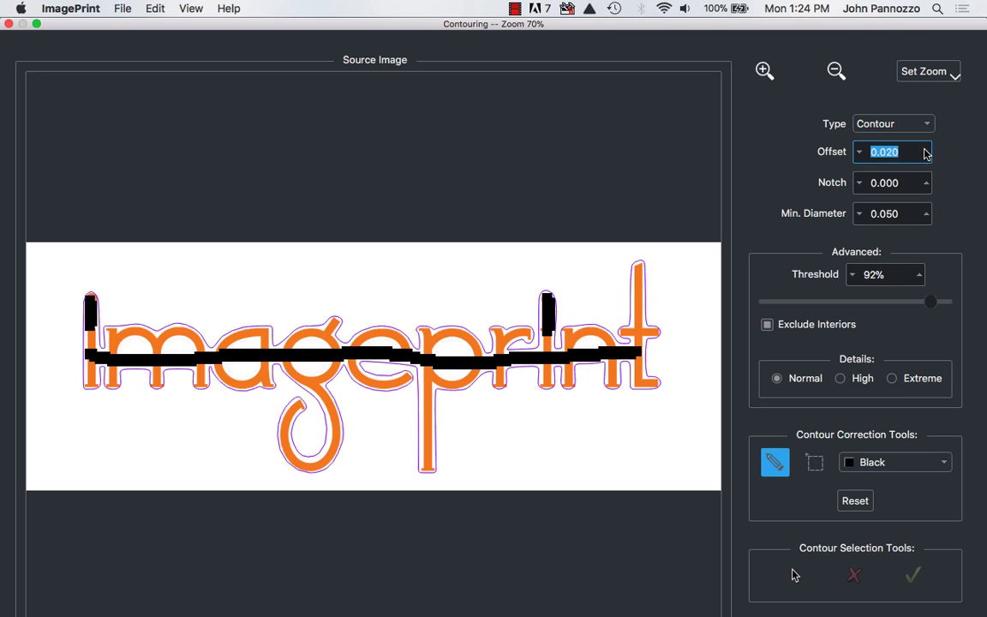
{"action": "left_click", "coordinate": [925, 153]}
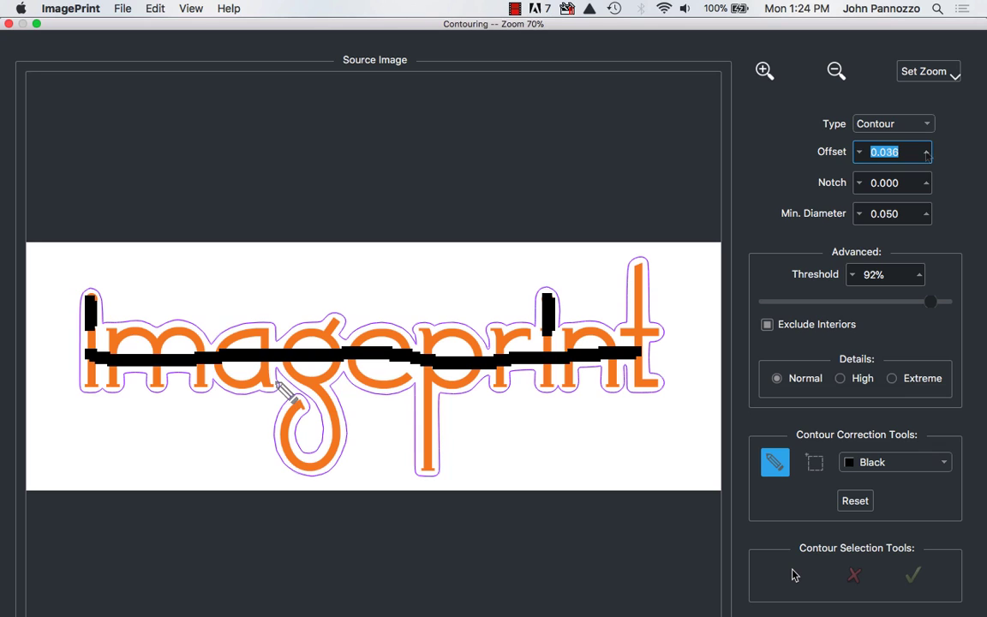
{"action": "key", "text": "Up"}
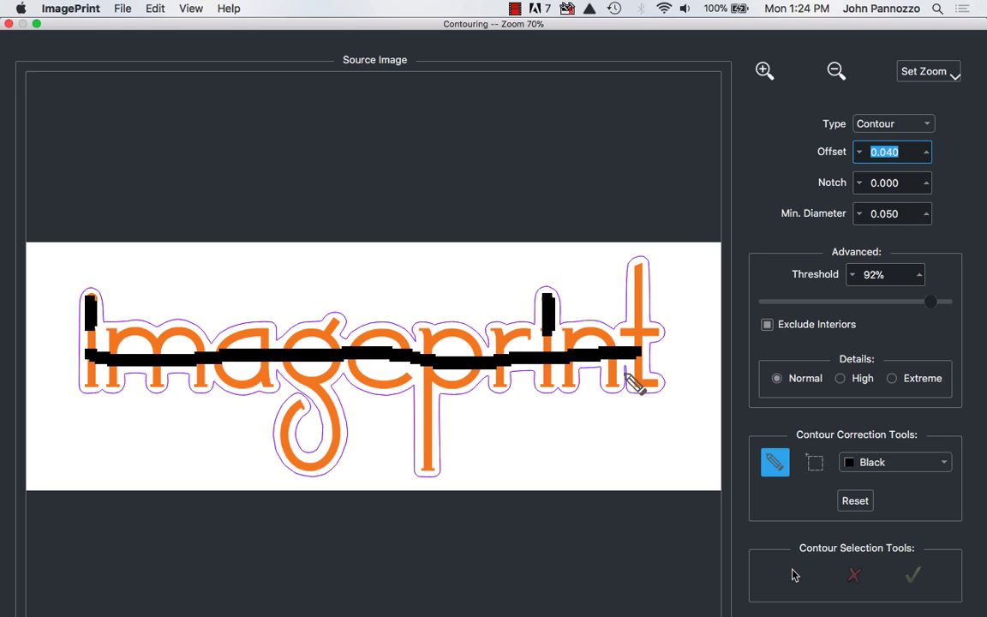
{"action": "left_click", "coordinate": [925, 152]}
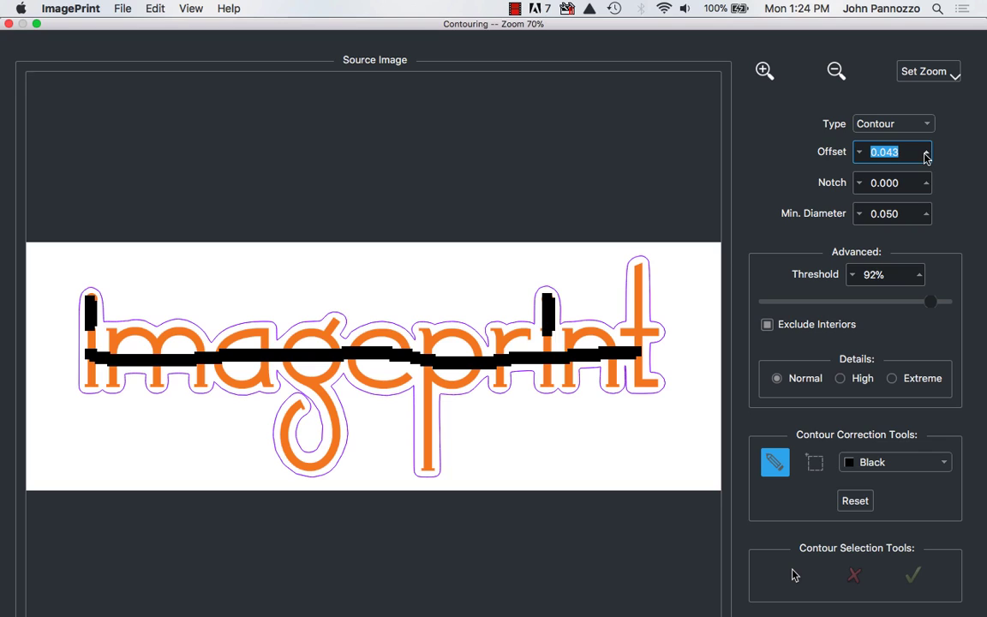
{"action": "left_click", "coordinate": [925, 152]}
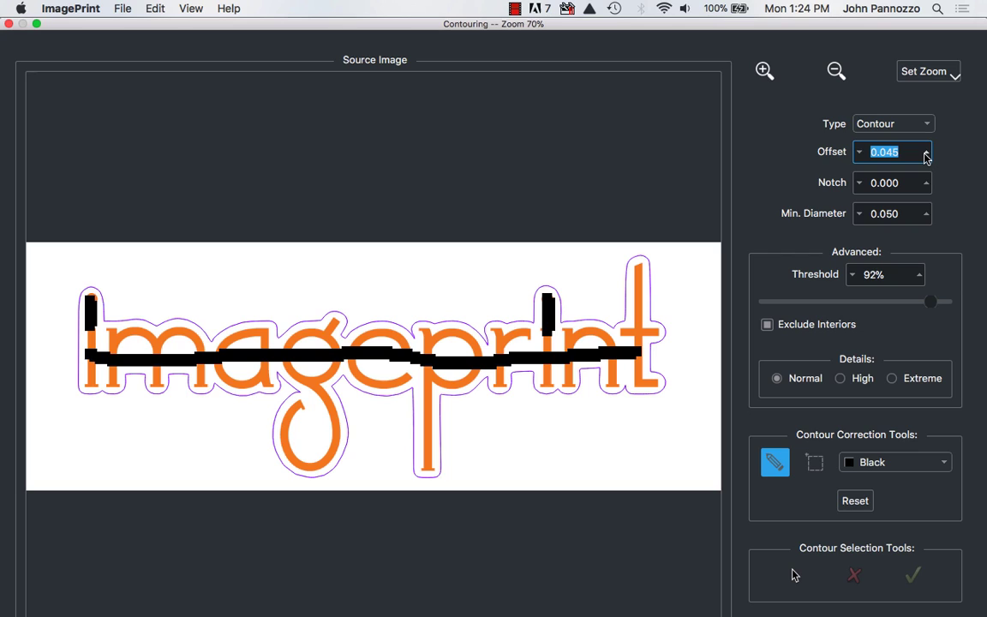
{"action": "left_click", "coordinate": [925, 152]}
{"action": "left_click", "coordinate": [925, 152]}
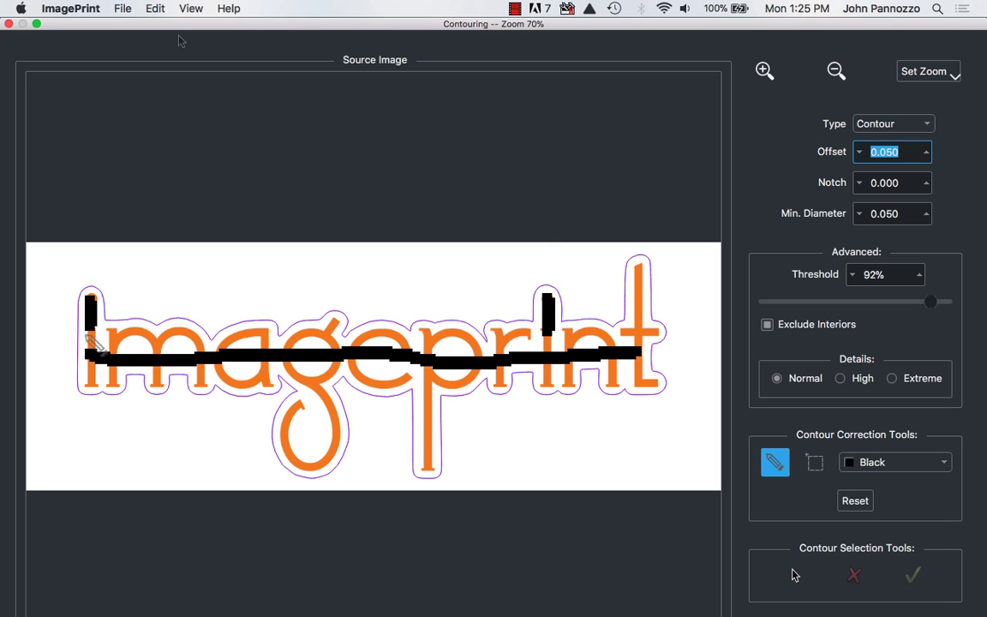
- Accept the logo contour and shrink the imageprint logo to 5.36 × 1.92
{"action": "left_click", "coordinate": [9, 23]}
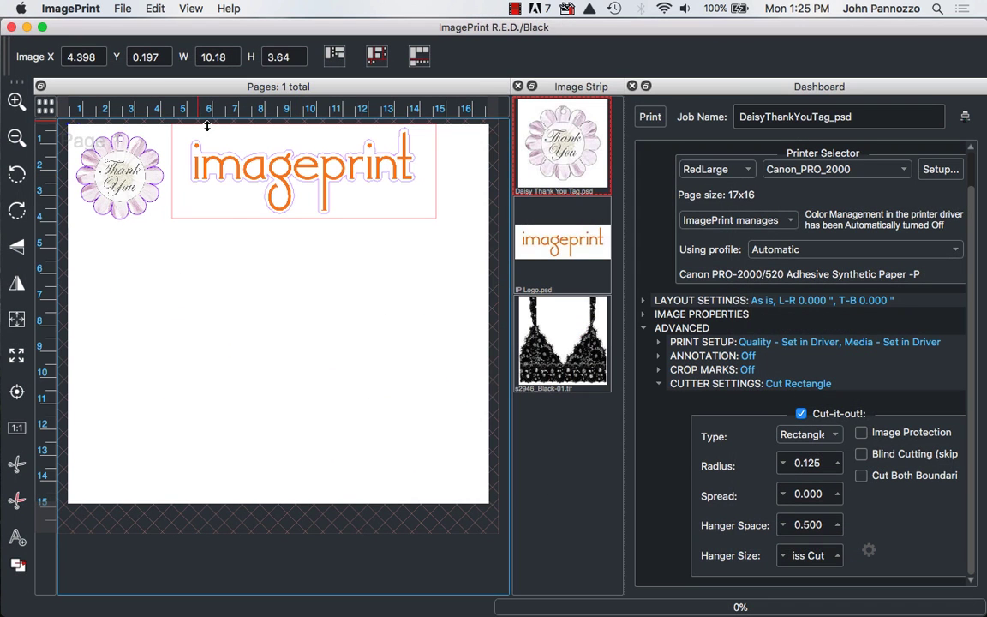
{"action": "left_click_drag", "start_coordinate": [227, 217], "coordinate": [214, 163]}
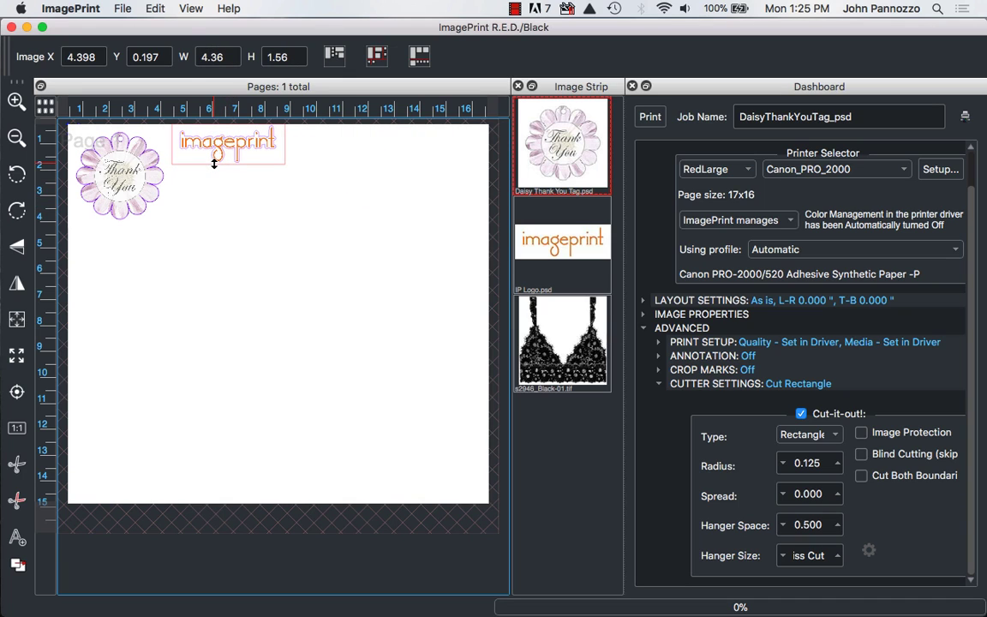
{"action": "mouse_move", "coordinate": [214, 163]}
{"action": "left_mouse_down"}
{"action": "mouse_move", "coordinate": [237, 227]}
{"action": "mouse_move", "coordinate": [206, 171]}
{"action": "left_mouse_up"}
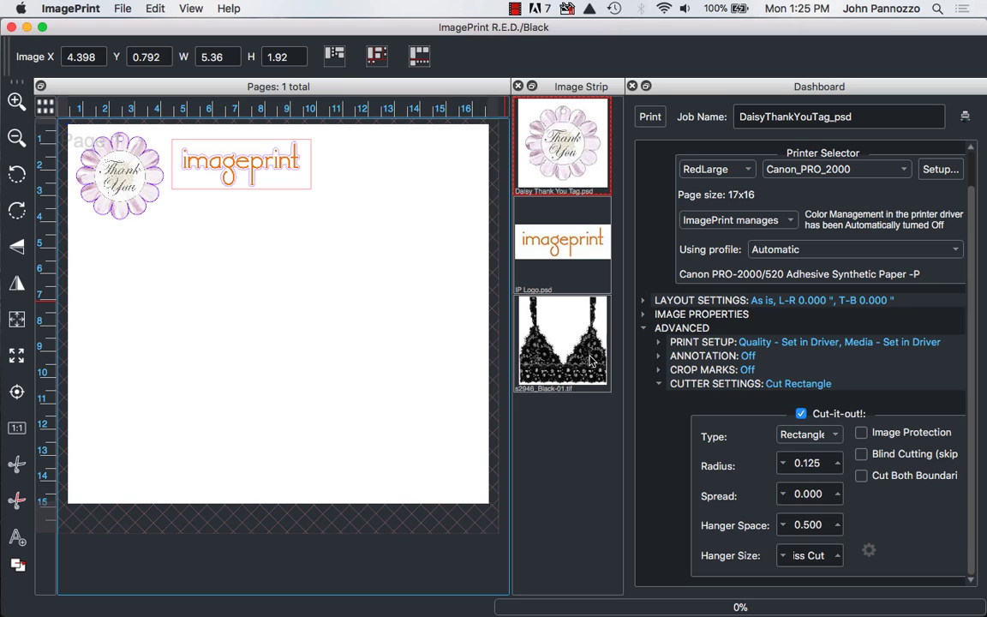
- Place the lace image s2946_Black-01.tif on the page at 11.62 × 11.79
{"action": "left_click", "coordinate": [591, 362]}
{"action": "double_click", "coordinate": [591, 362]}
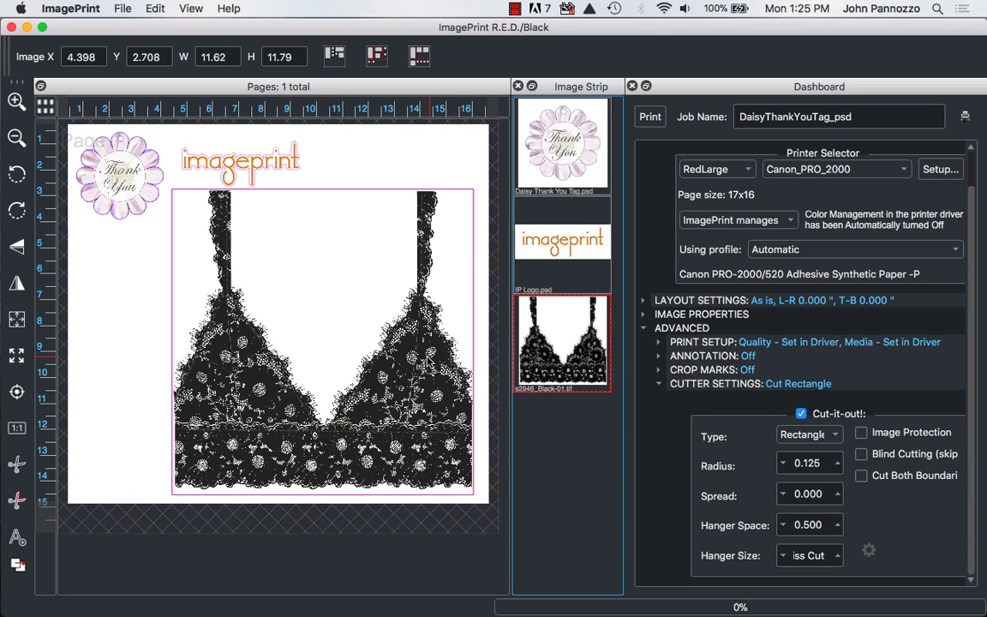
{"action": "left_click", "coordinate": [266, 410]}
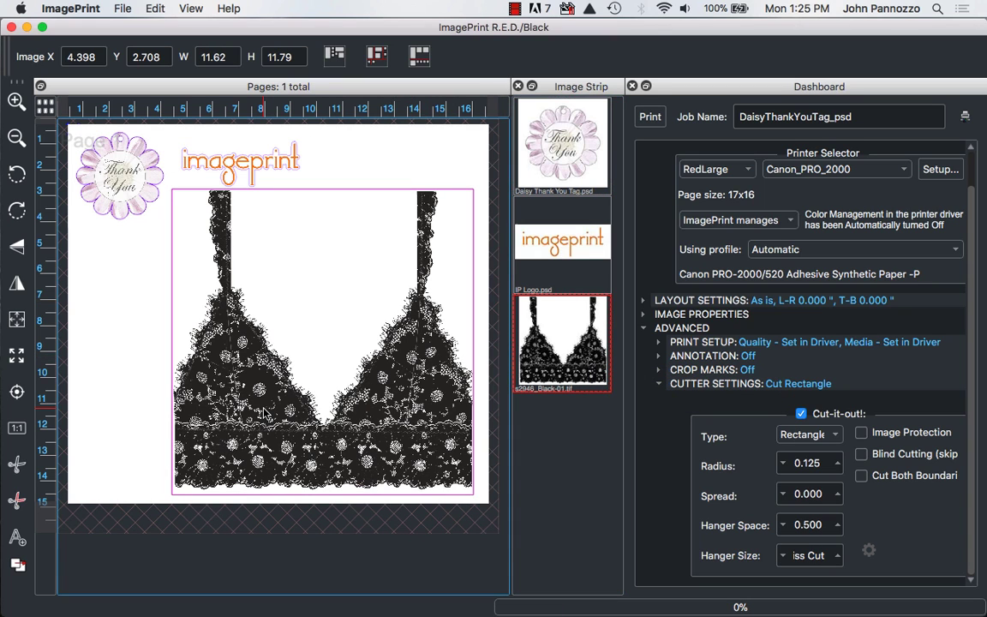
- Open Contouring for the lace garment, set Type to Contour, and zoom in on the neckline
{"action": "right_click", "coordinate": [266, 412]}
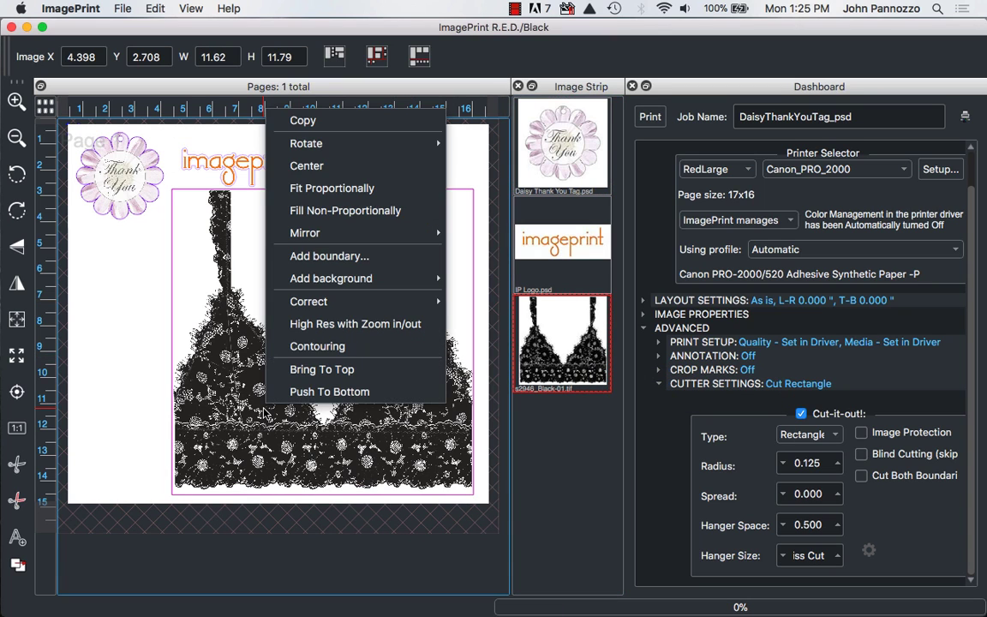
{"action": "left_click", "coordinate": [332, 351]}
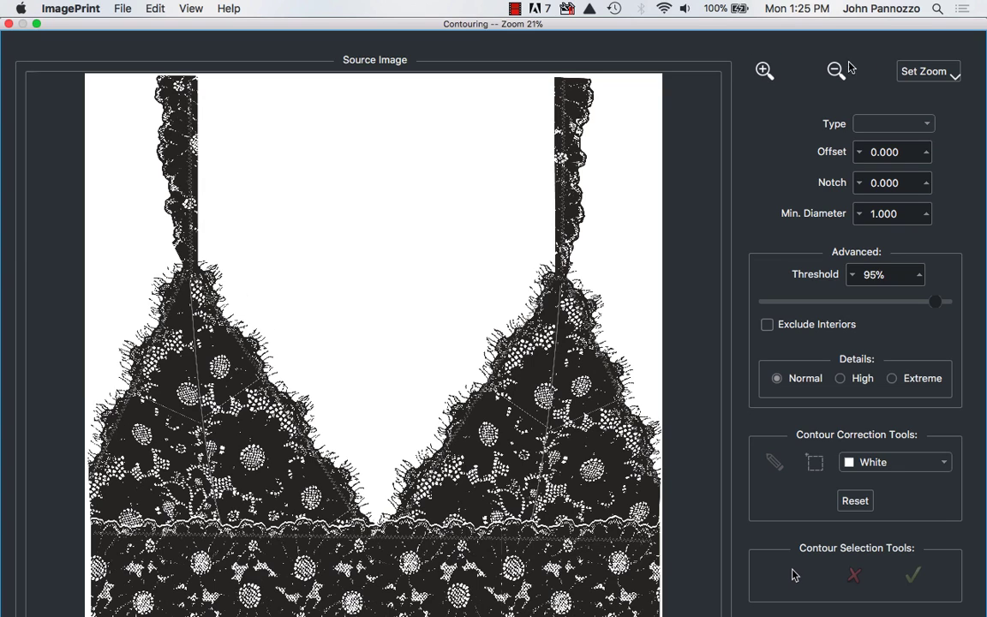
{"action": "left_click", "coordinate": [875, 125]}
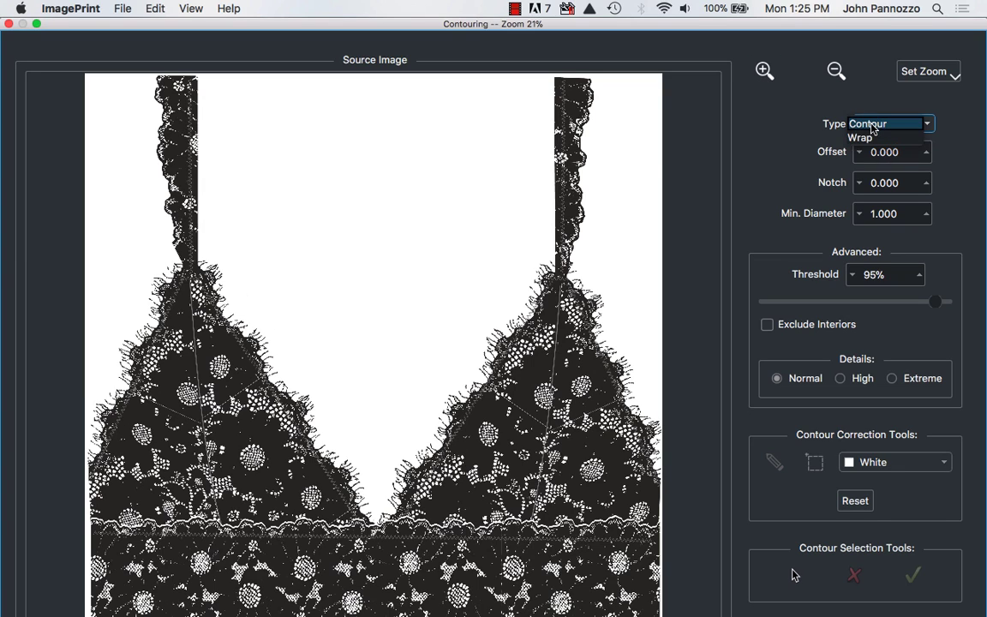
{"action": "left_click", "coordinate": [872, 127]}
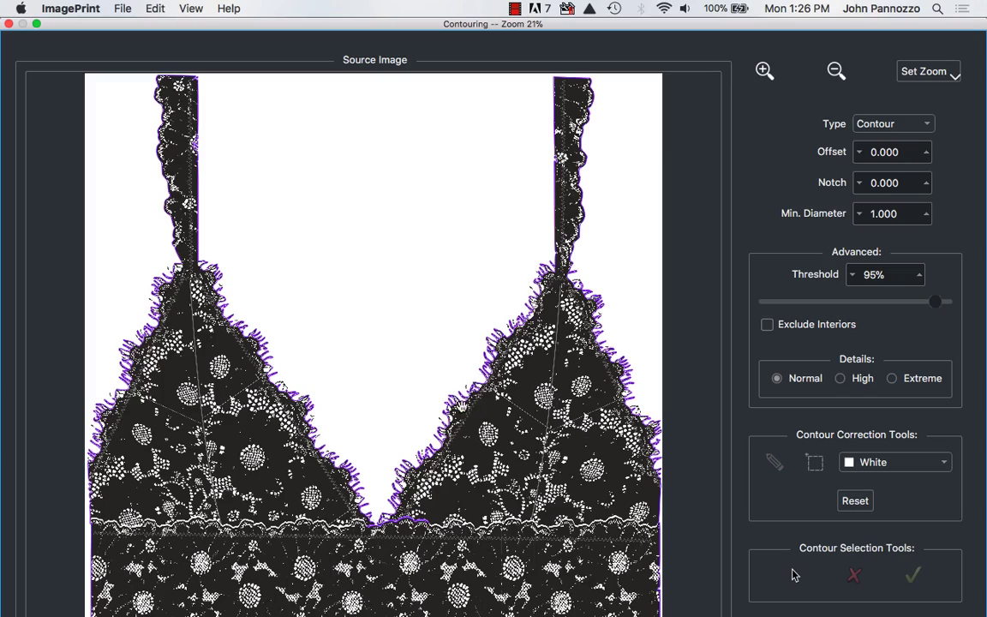
{"action": "left_click", "coordinate": [764, 71]}
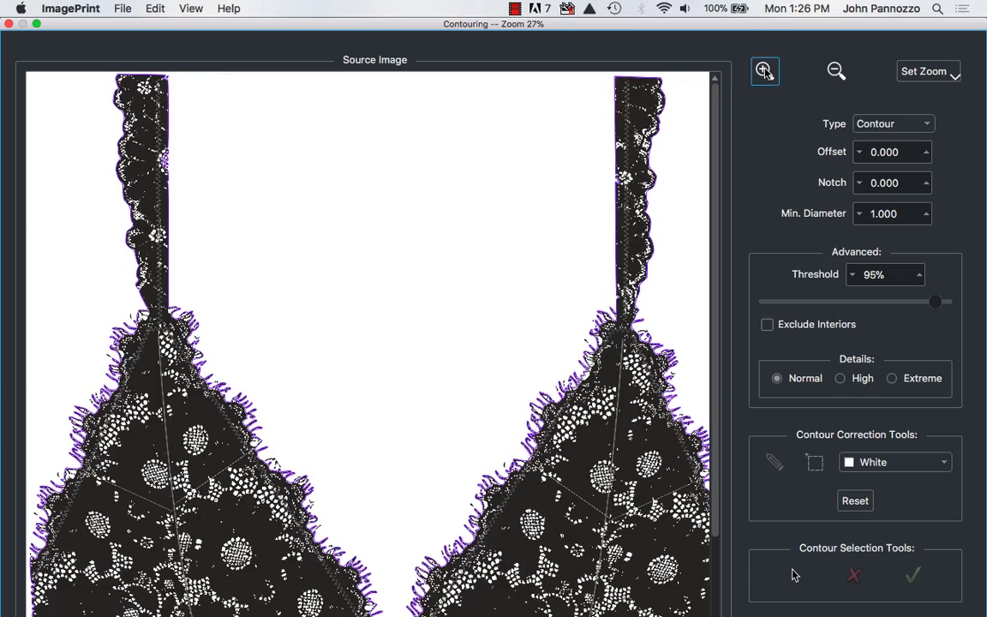
{"action": "left_click", "coordinate": [764, 71]}
{"action": "scroll", "coordinate": [630, 401], "scroll_direction": "down", "scroll_amount": 5}
{"action": "scroll", "coordinate": [629, 401], "scroll_direction": "right", "scroll_amount": 5}
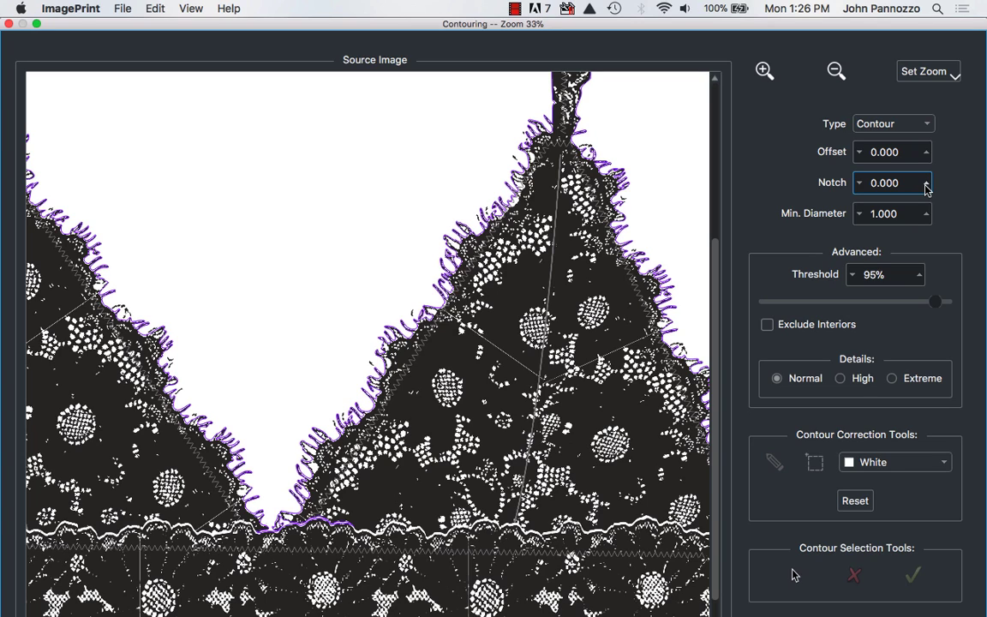
- Raise the lace contour Notch to 0.150, then zoom out to view the whole garment
{"action": "left_click", "coordinate": [926, 186]}
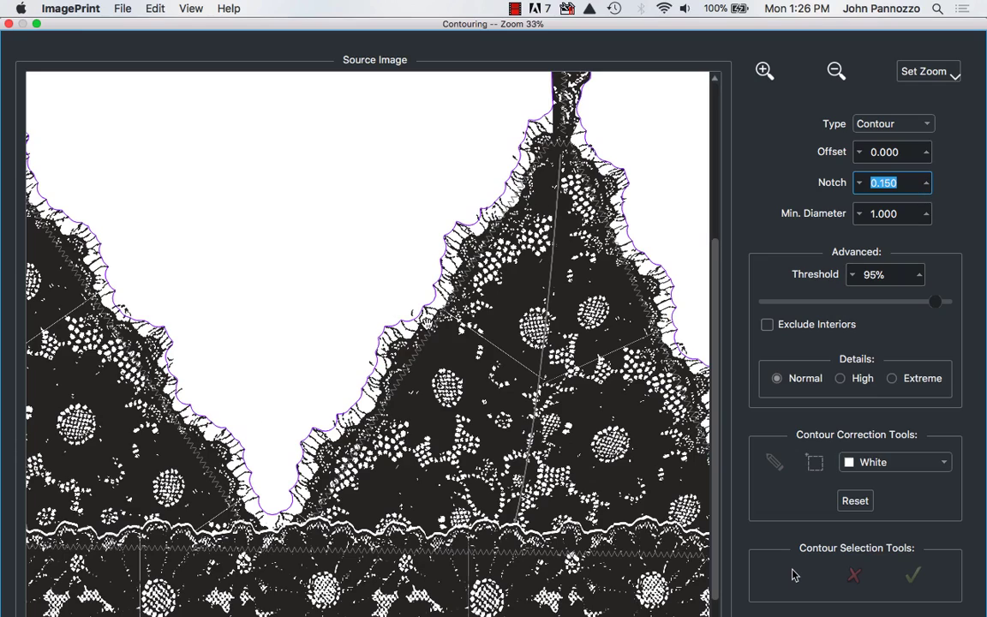
{"action": "scroll", "coordinate": [516, 282], "scroll_direction": "down", "scroll_amount": 5}
{"action": "scroll", "coordinate": [573, 311], "scroll_direction": "down", "scroll_amount": 2}
{"action": "scroll", "coordinate": [573, 311], "scroll_direction": "left", "scroll_amount": 2}
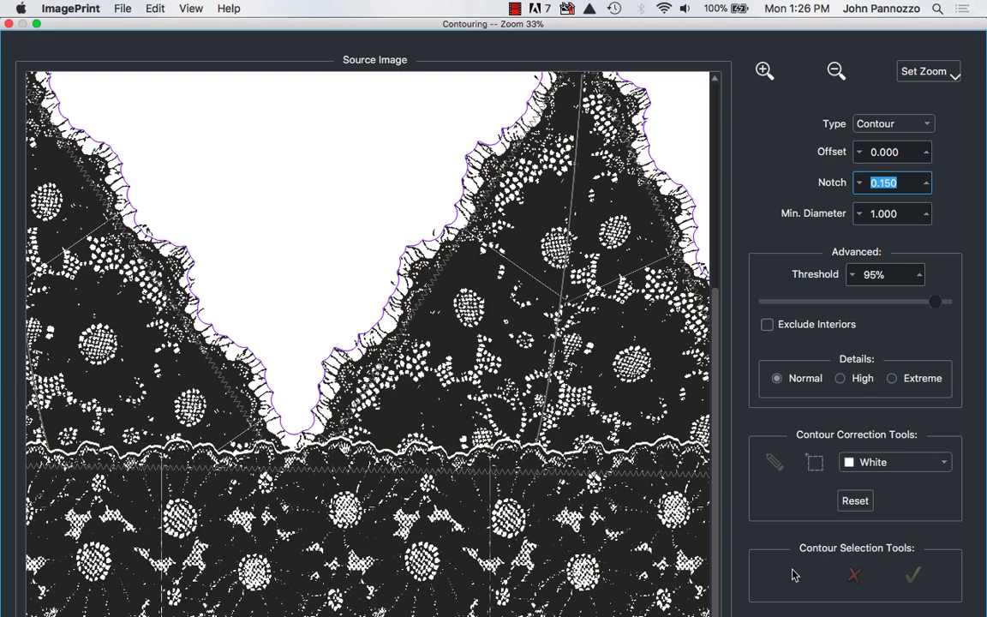
{"action": "scroll", "coordinate": [355, 406], "scroll_direction": "up", "scroll_amount": 2}
{"action": "scroll", "coordinate": [354, 406], "scroll_direction": "right", "scroll_amount": 2}
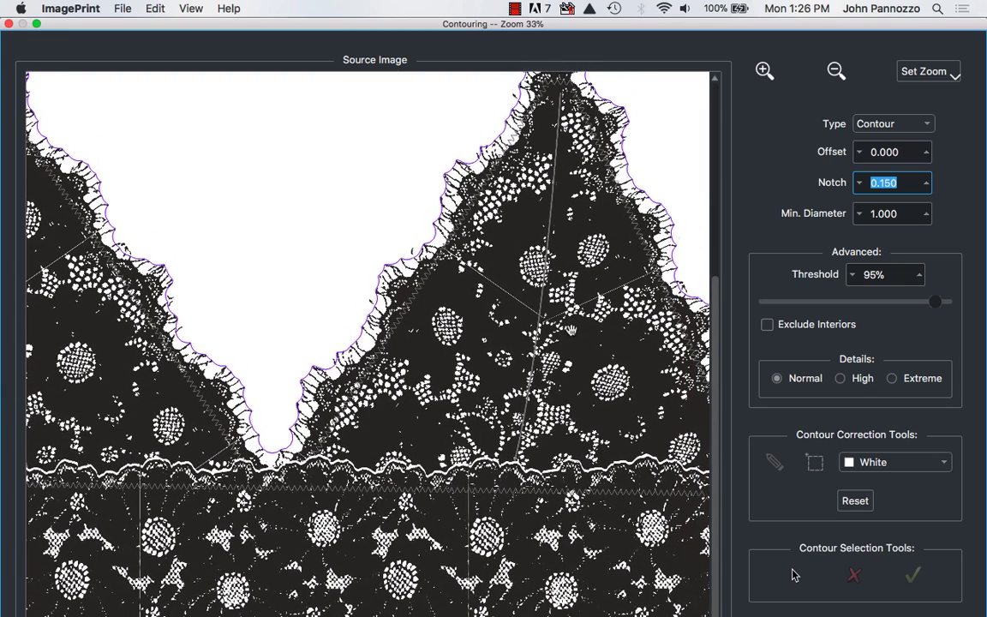
{"action": "left_click", "coordinate": [836, 72]}
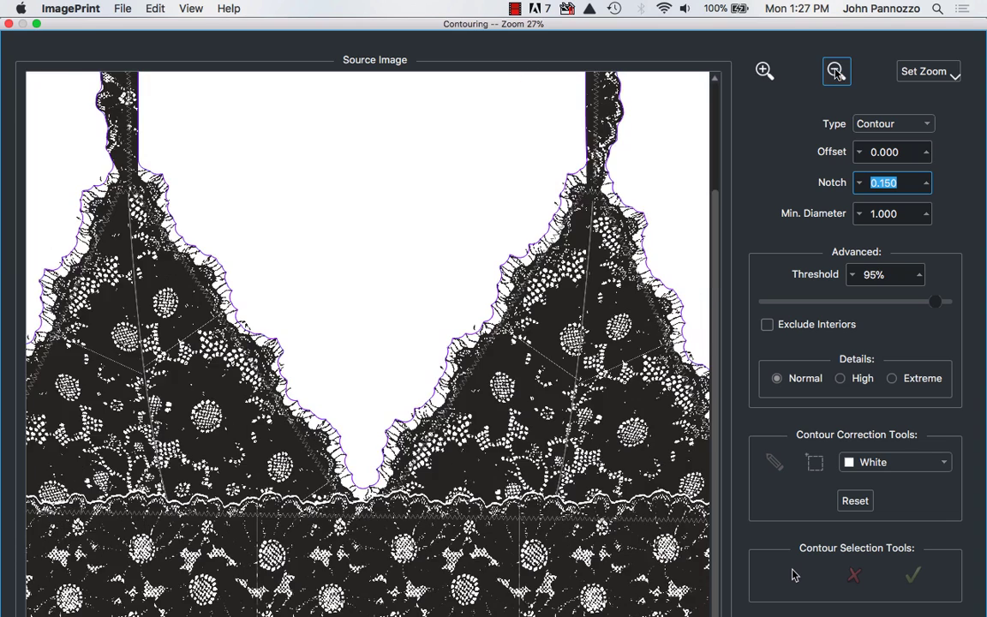
{"action": "left_click", "coordinate": [836, 72]}
{"action": "left_click", "coordinate": [836, 72]}
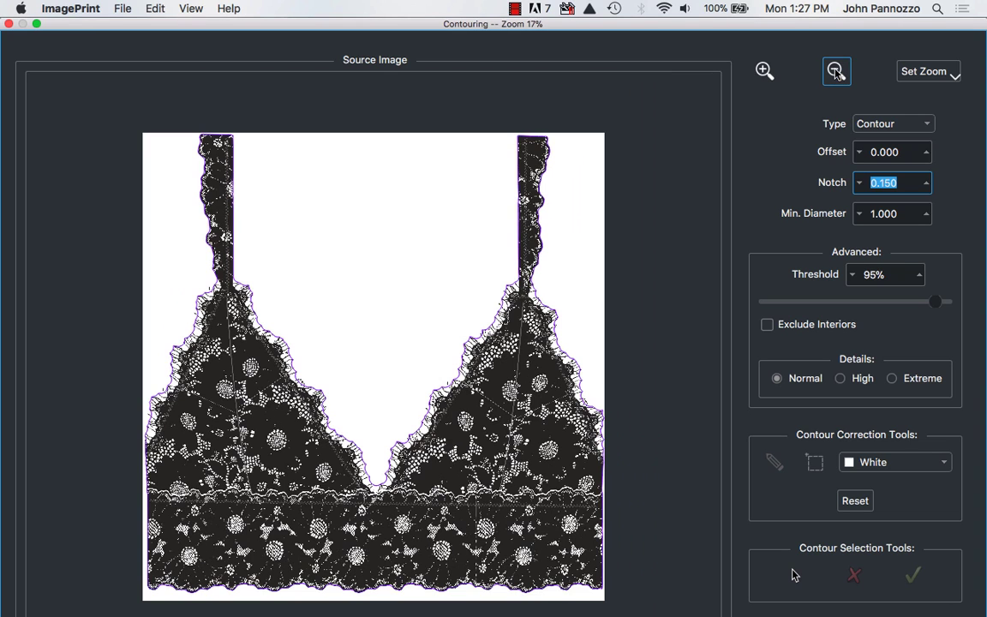